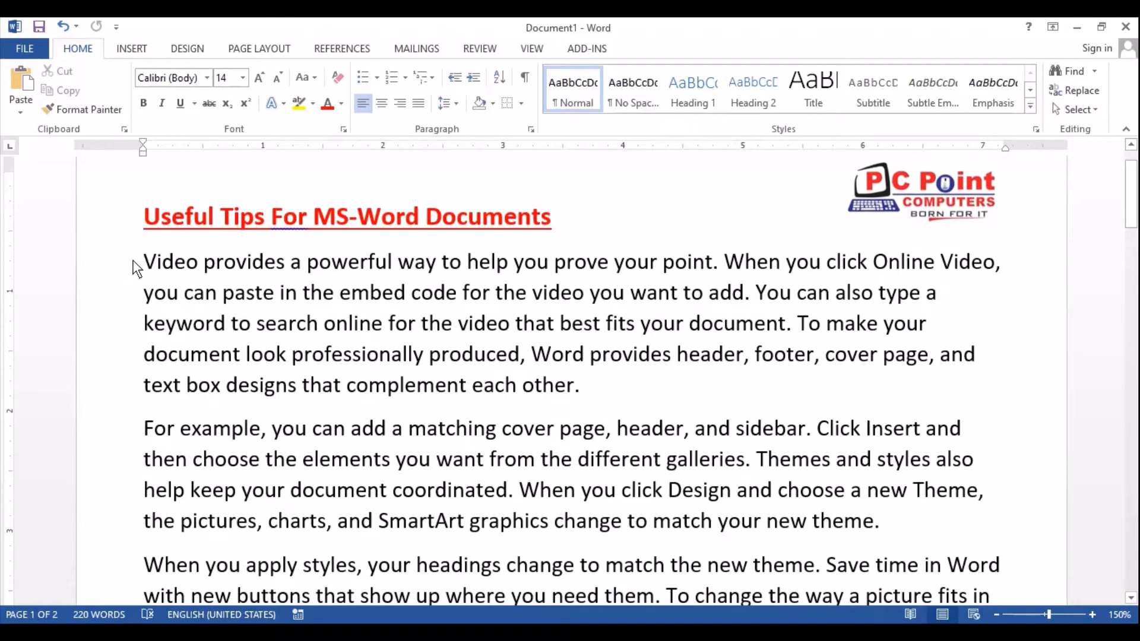
{"action": "left_click_drag", "start_coordinate": [137, 267], "coordinate": [140, 518]}
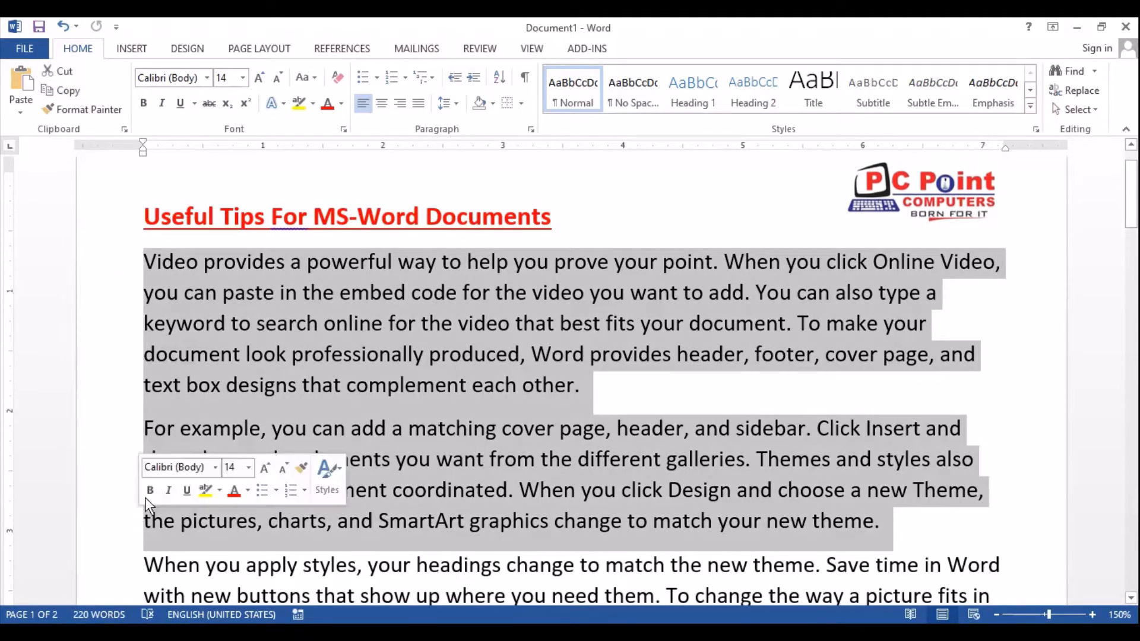
{"action": "left_click", "coordinate": [191, 355]}
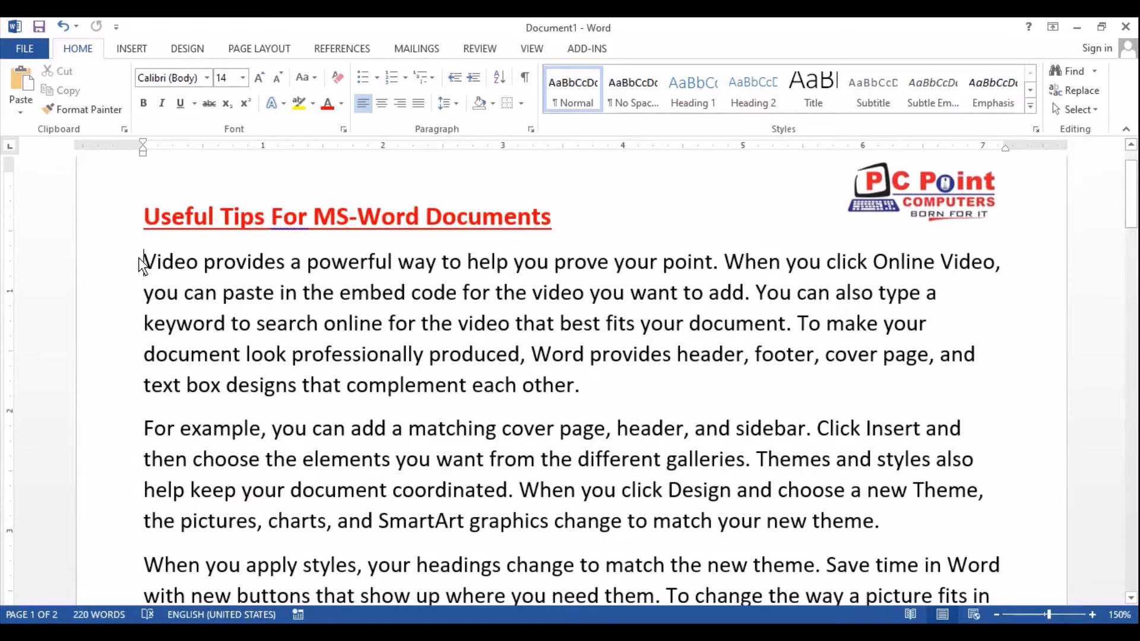
{"action": "left_click_drag", "start_coordinate": [143, 262], "coordinate": [153, 267]}
{"action": "left_click", "coordinate": [169, 295]}
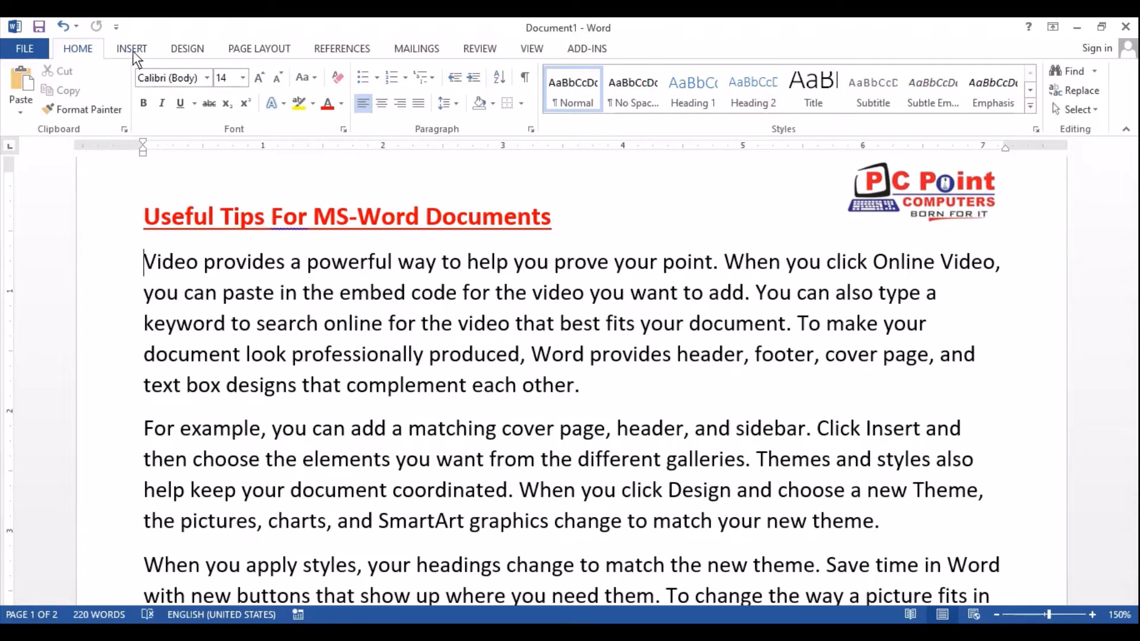
Step: Try enlarging the first letter V of the opening paragraph to 26 pt
{"action": "left_click_drag", "start_coordinate": [145, 261], "coordinate": [155, 260]}
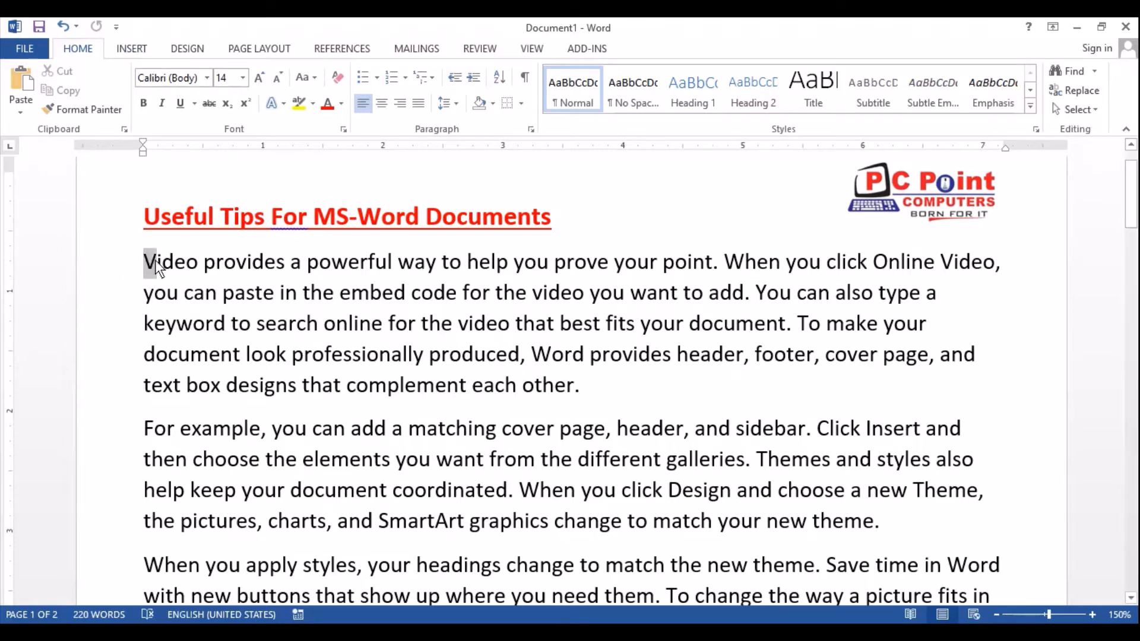
{"action": "left_click", "coordinate": [260, 78]}
{"action": "left_click", "coordinate": [259, 78]}
{"action": "left_click", "coordinate": [260, 79]}
{"action": "left_click", "coordinate": [260, 78]}
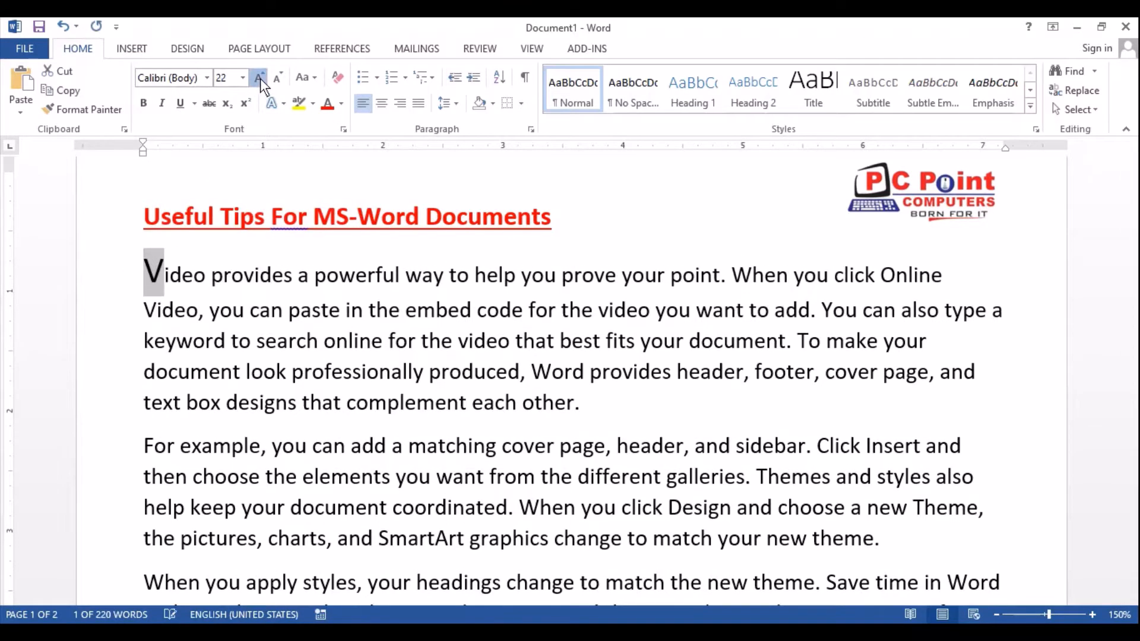
{"action": "left_click", "coordinate": [259, 78]}
{"action": "left_click", "coordinate": [260, 79]}
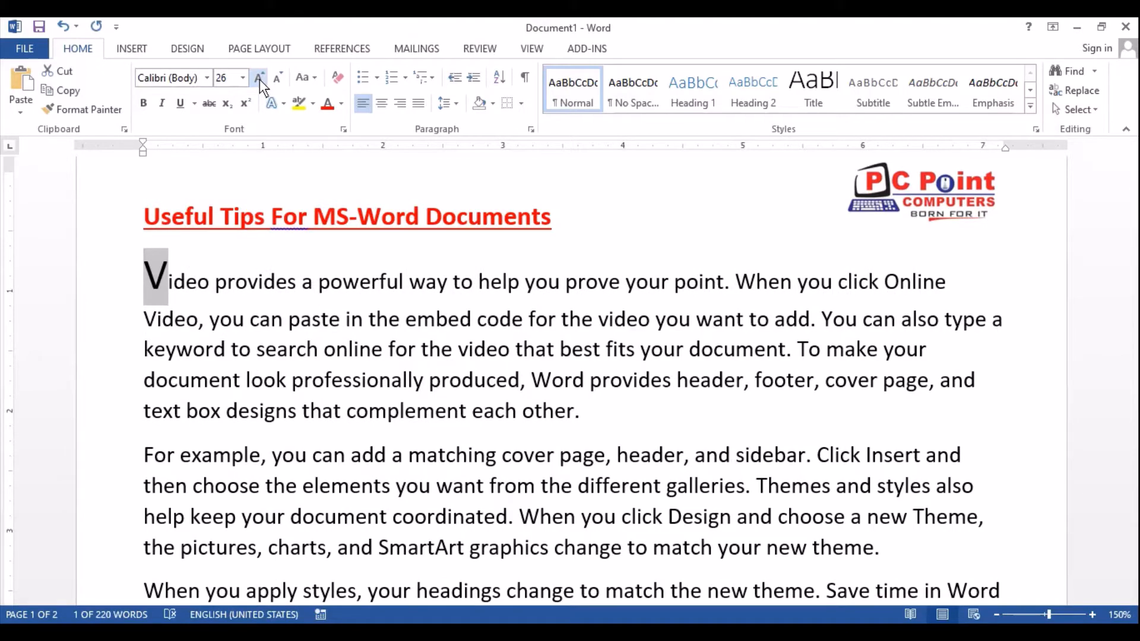
Step: Undo all the font size increases on the opening letter V
{"action": "key", "text": "ctrl+z"}
{"action": "key", "text": "ctrl+z"}
{"action": "key", "text": "ctrl+z"}
{"action": "key", "text": "ctrl+z"}
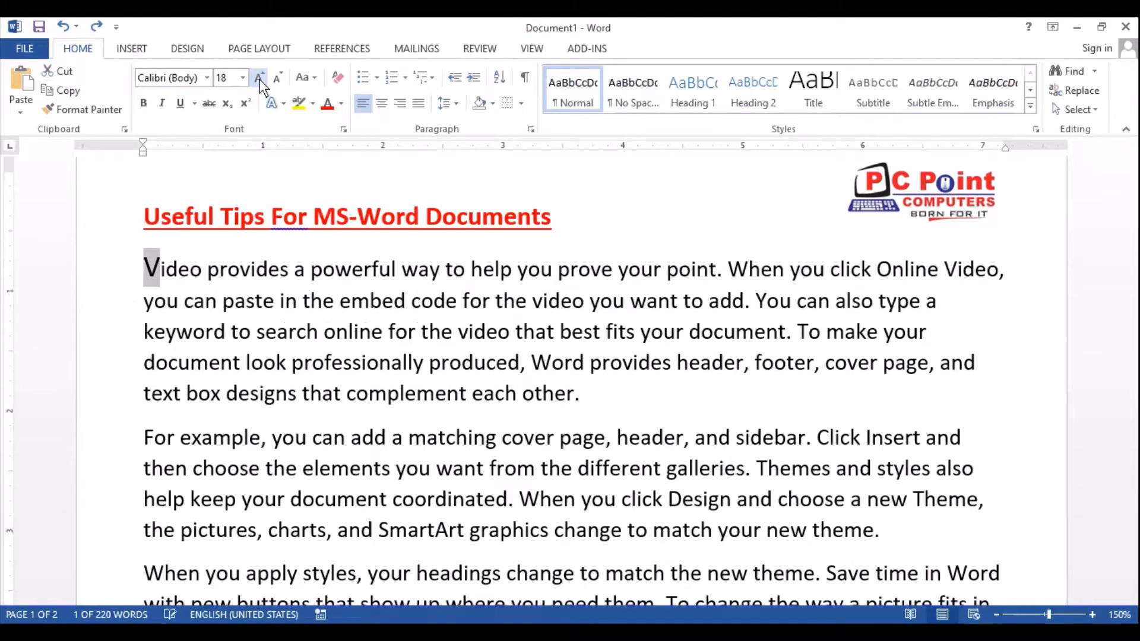
{"action": "key", "text": "ctrl+z"}
{"action": "key", "text": "ctrl+z"}
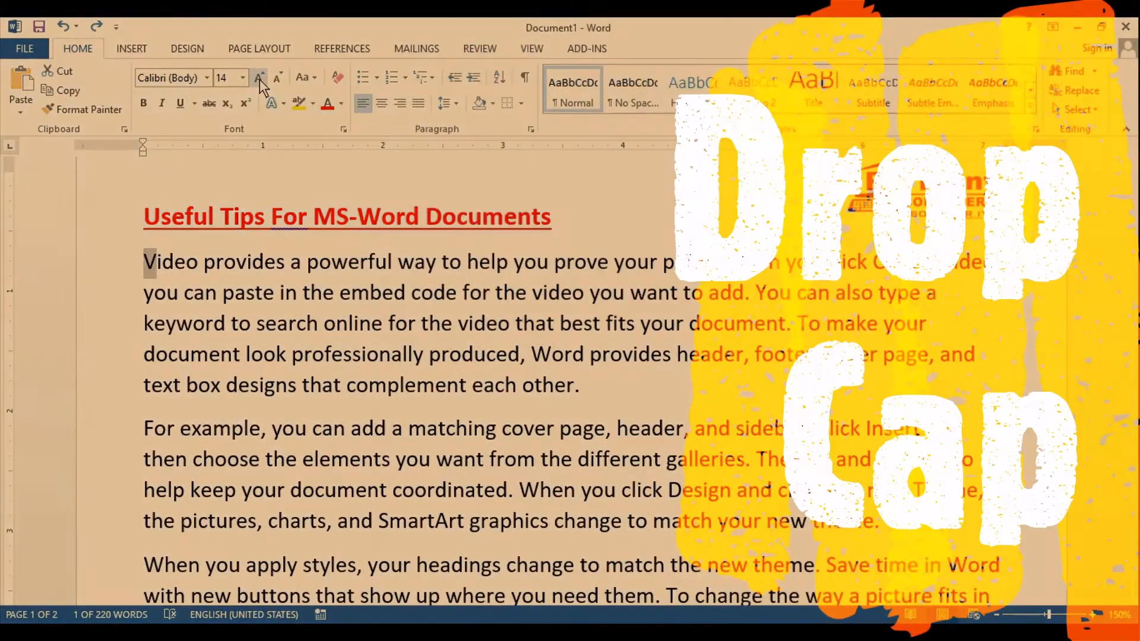
Step: Apply a Dropped drop cap to the first letter of the paragraph beginning "Video provides"
{"action": "left_click", "coordinate": [264, 293]}
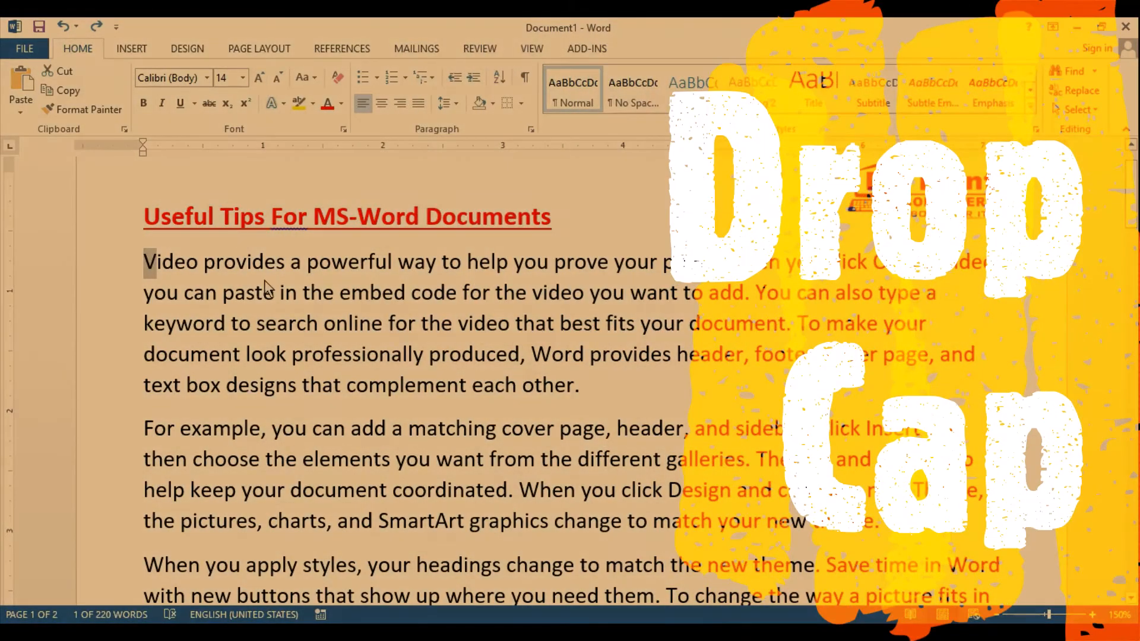
{"action": "left_click", "coordinate": [143, 268]}
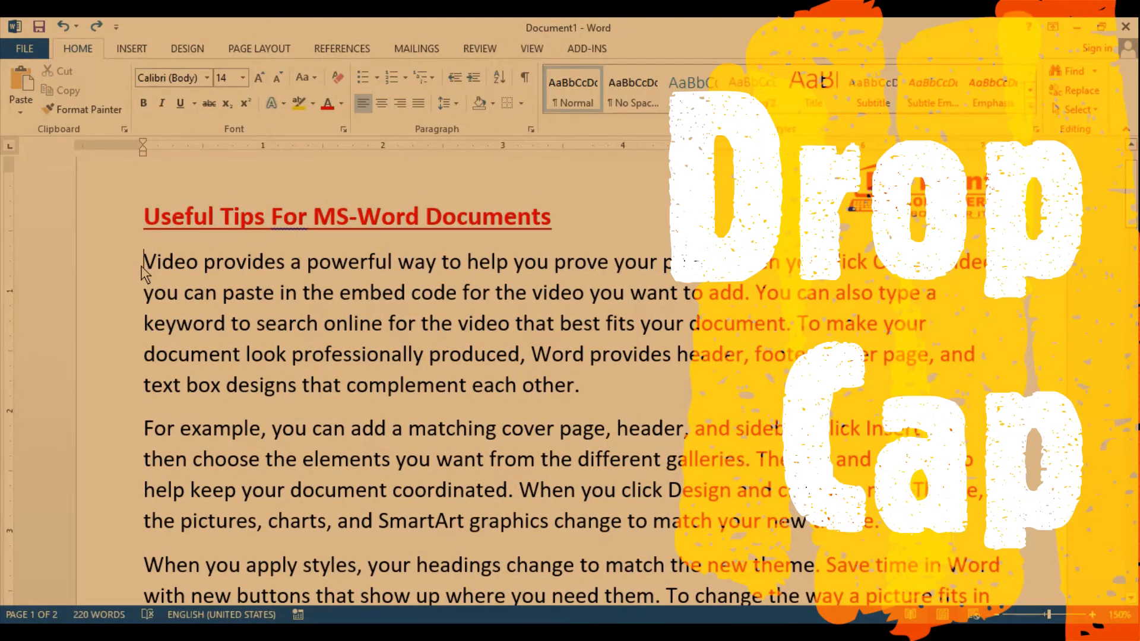
{"action": "left_click", "coordinate": [131, 48]}
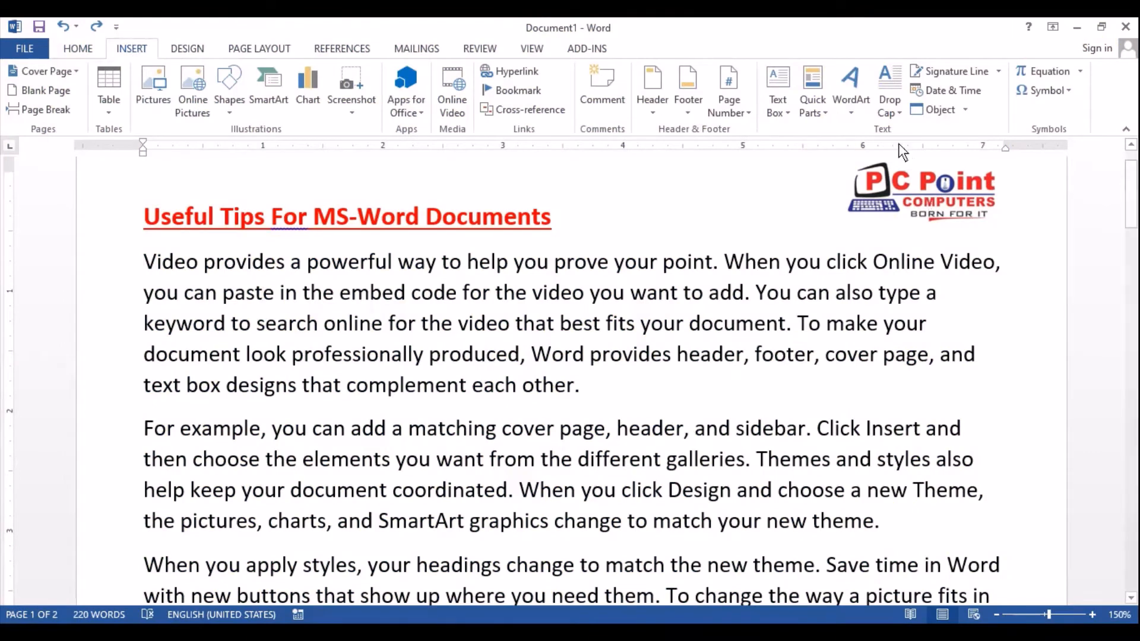
{"action": "left_click", "coordinate": [892, 114]}
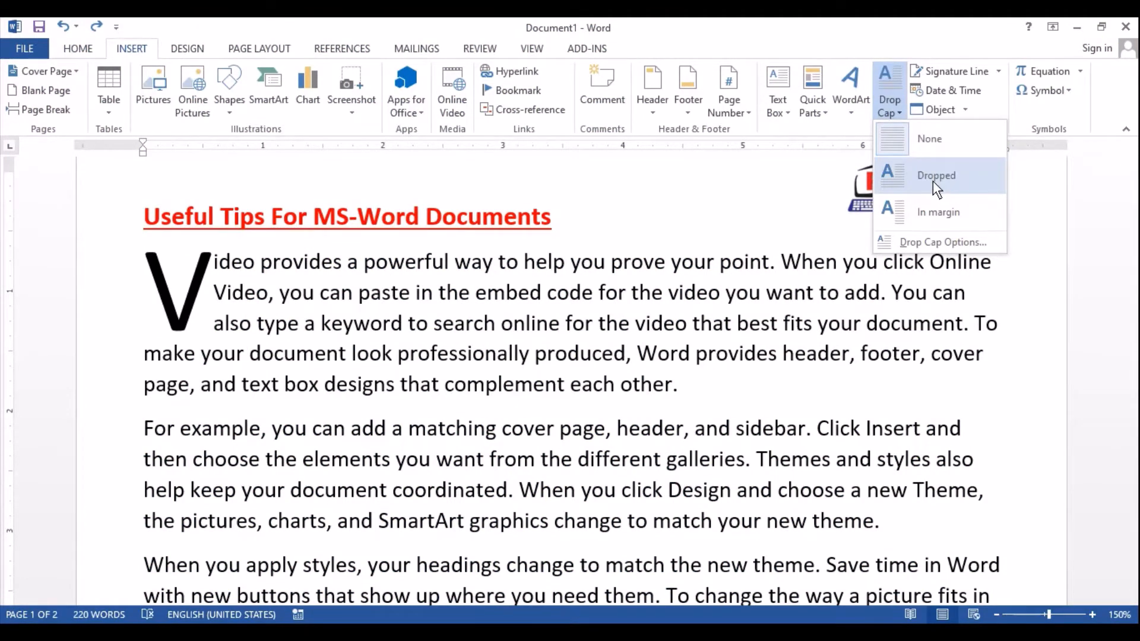
{"action": "left_click", "coordinate": [933, 181]}
{"action": "left_click", "coordinate": [339, 354]}
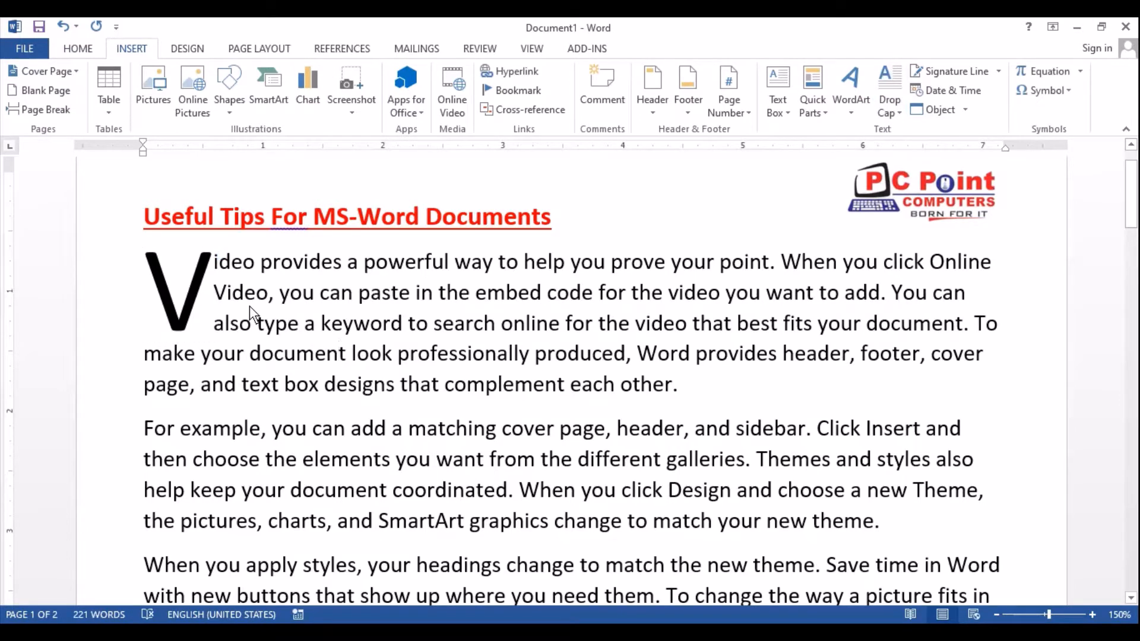
Step: Enlarge the V drop cap by resizing its frame to span about five lines of text
{"action": "left_click", "coordinate": [190, 293]}
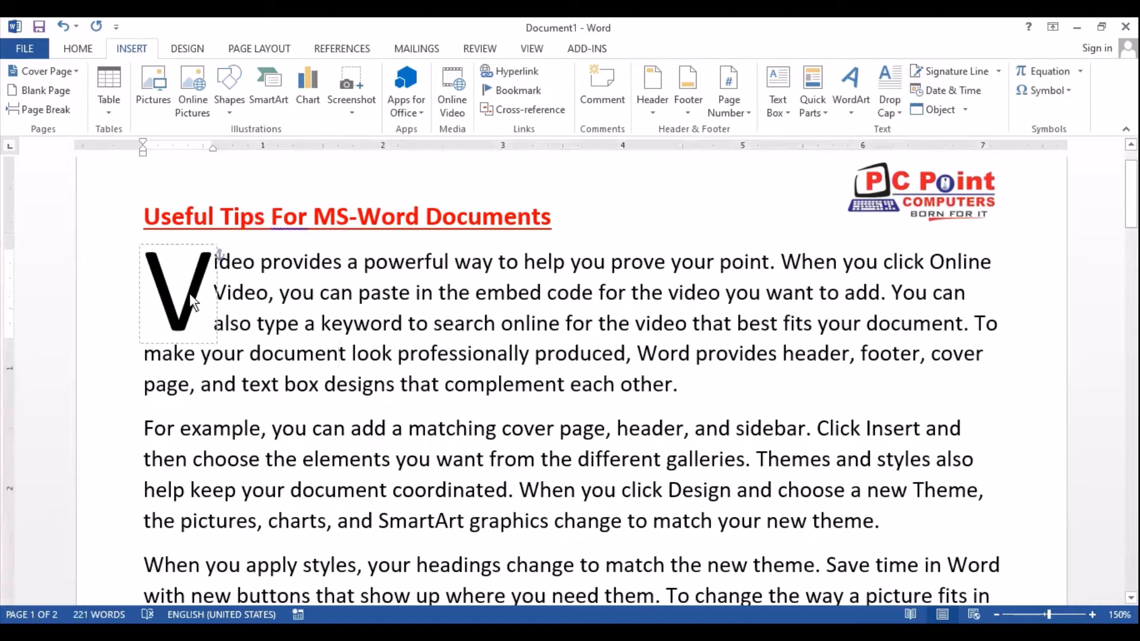
{"action": "left_click", "coordinate": [191, 341]}
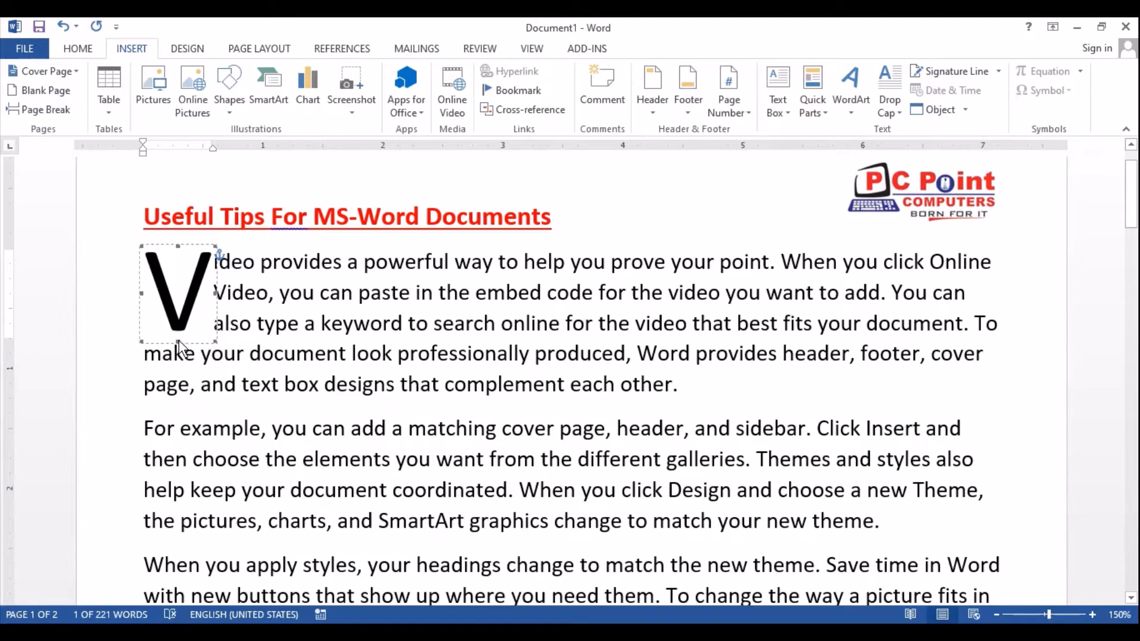
{"action": "left_click_drag", "start_coordinate": [178, 342], "coordinate": [176, 393]}
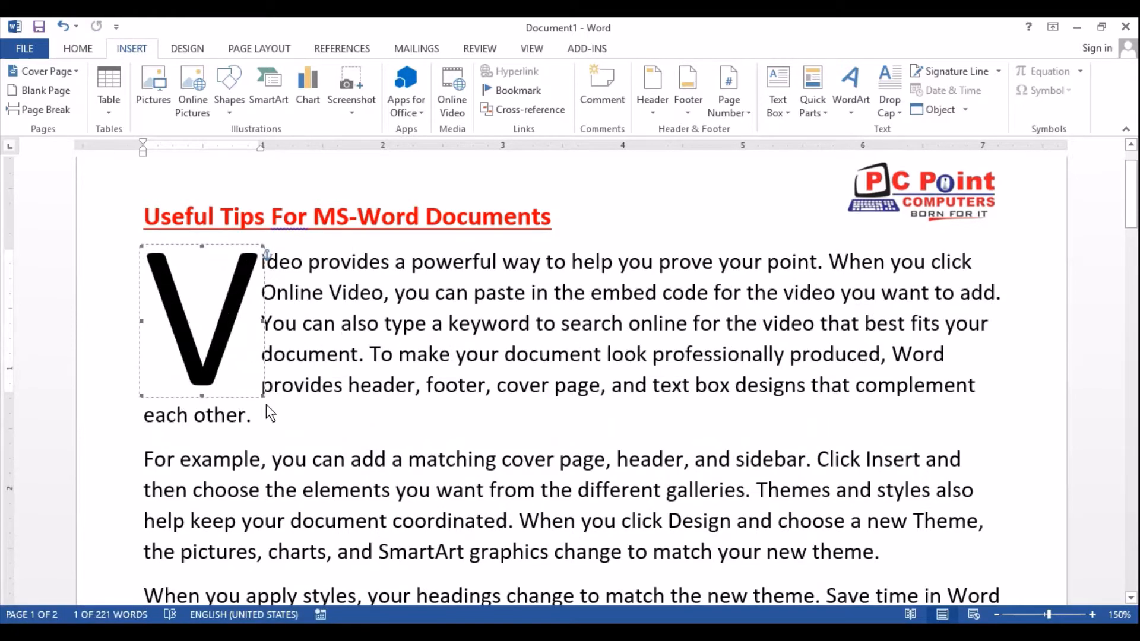
{"action": "mouse_move", "coordinate": [260, 397]}
{"action": "left_mouse_down"}
{"action": "mouse_move", "coordinate": [235, 364]}
{"action": "mouse_move", "coordinate": [243, 390]}
{"action": "left_mouse_up"}
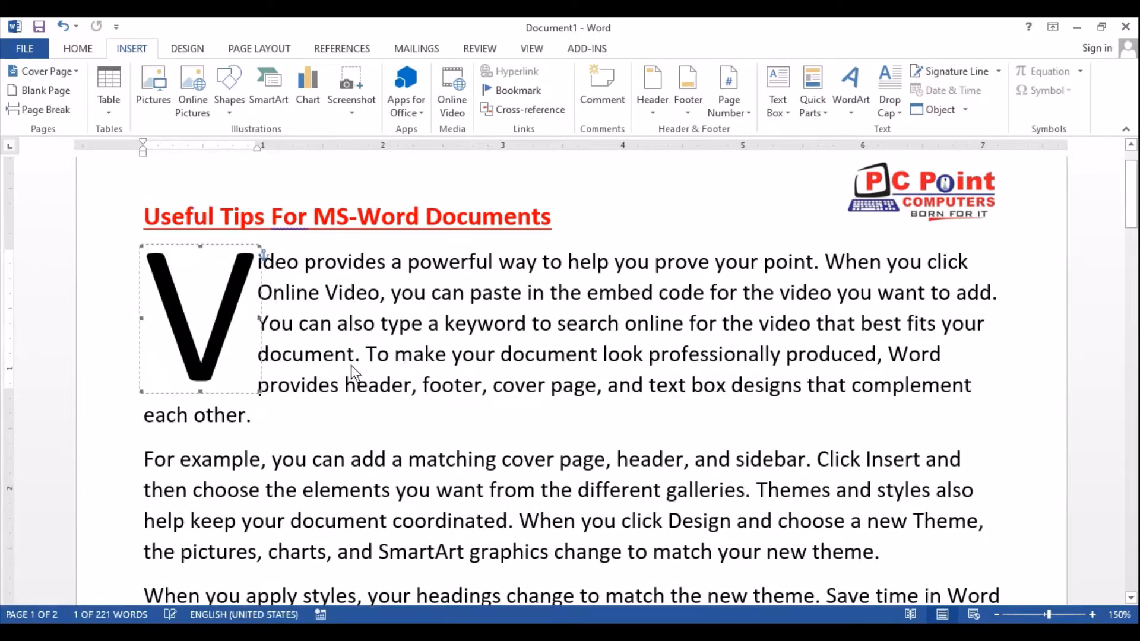
{"action": "left_click", "coordinate": [351, 364]}
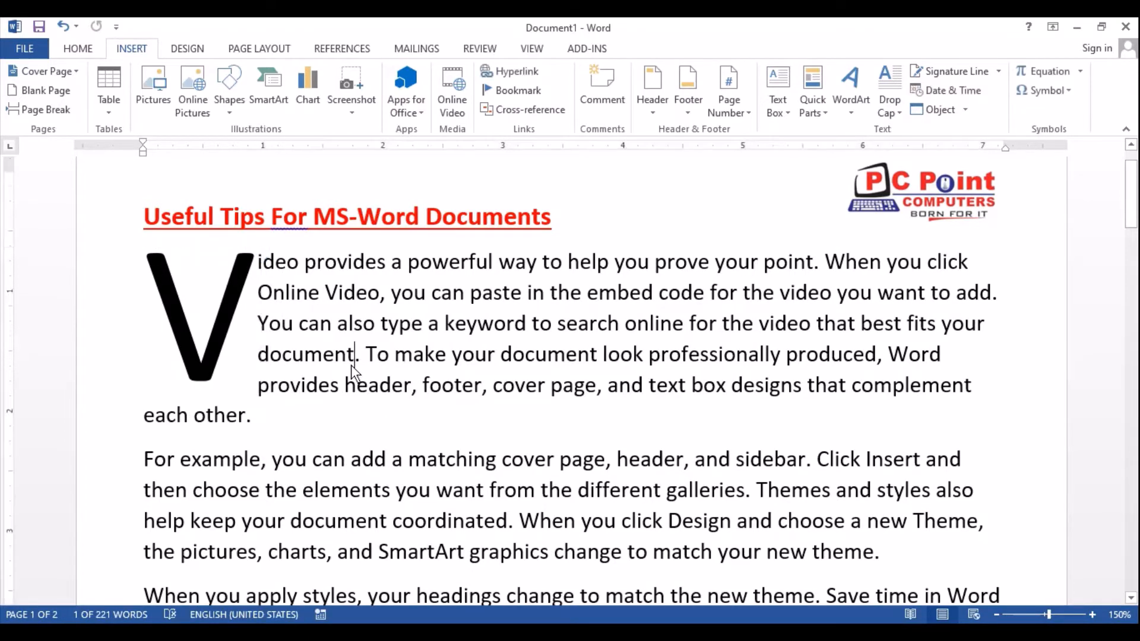
Step: Resize the V drop cap's frame again, making it slightly larger to span about six lines of text
{"action": "left_click", "coordinate": [236, 334]}
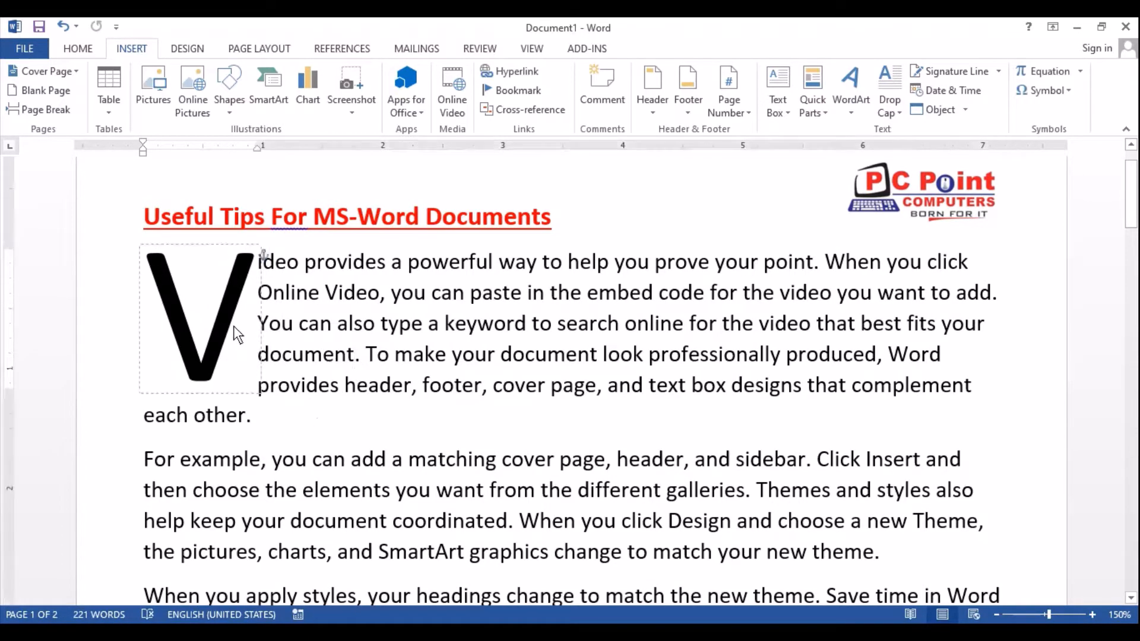
{"action": "left_click", "coordinate": [257, 392]}
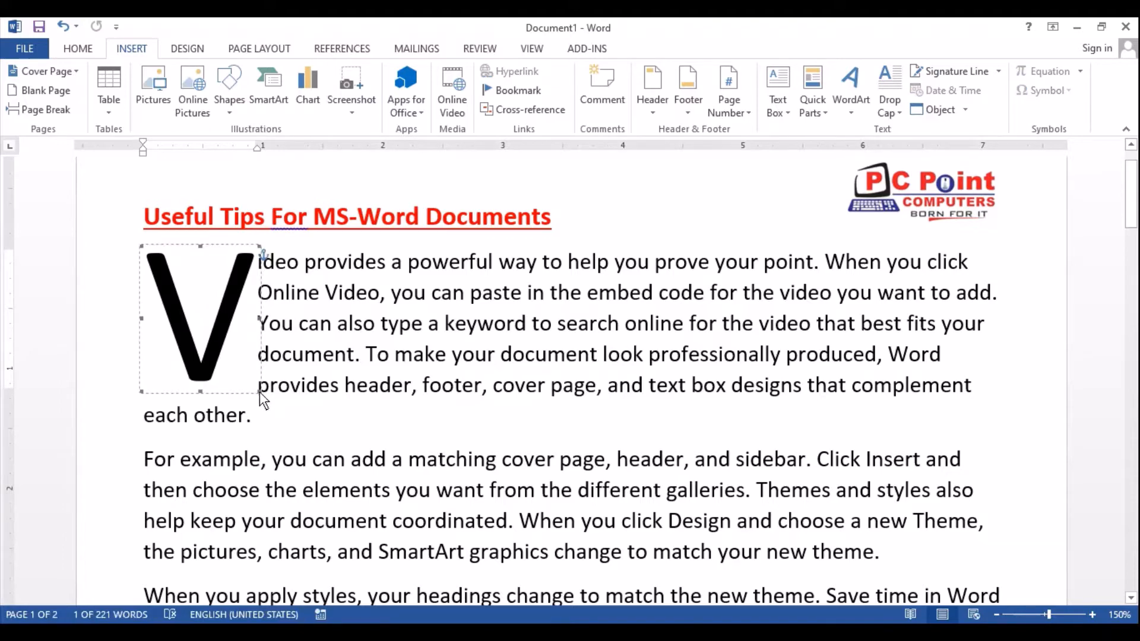
{"action": "left_click_drag", "start_coordinate": [259, 392], "coordinate": [271, 410]}
{"action": "left_click", "coordinate": [374, 389]}
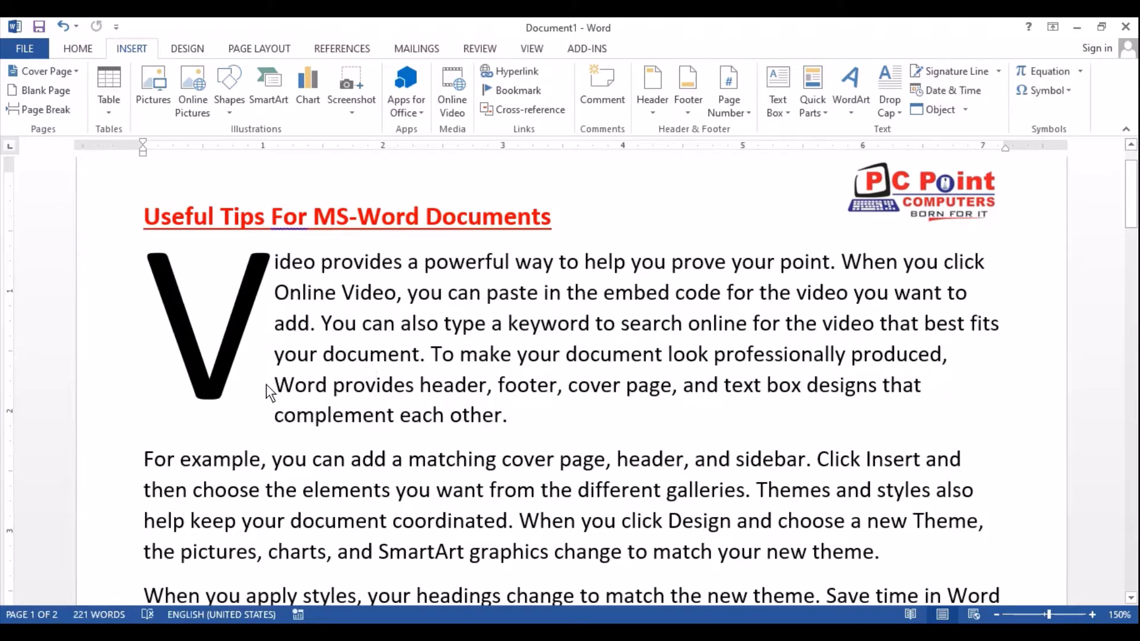
{"action": "left_click", "coordinate": [227, 360]}
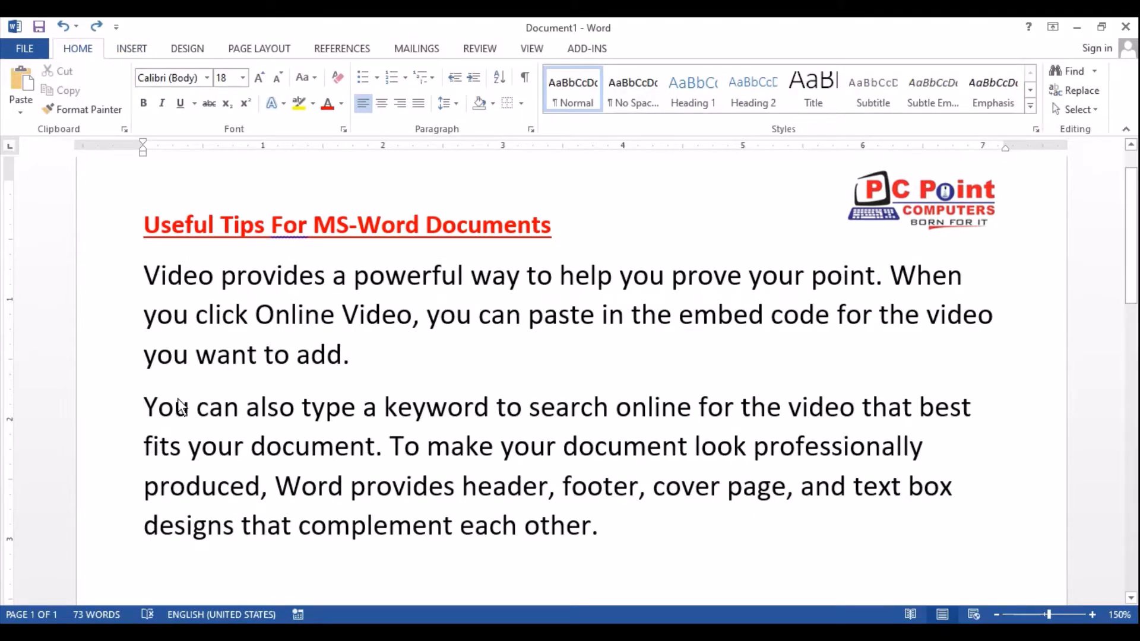
Step: Create an automatic border line above the paragraph beginning "You can also" using three hyphens
{"action": "type", "text": "---"}
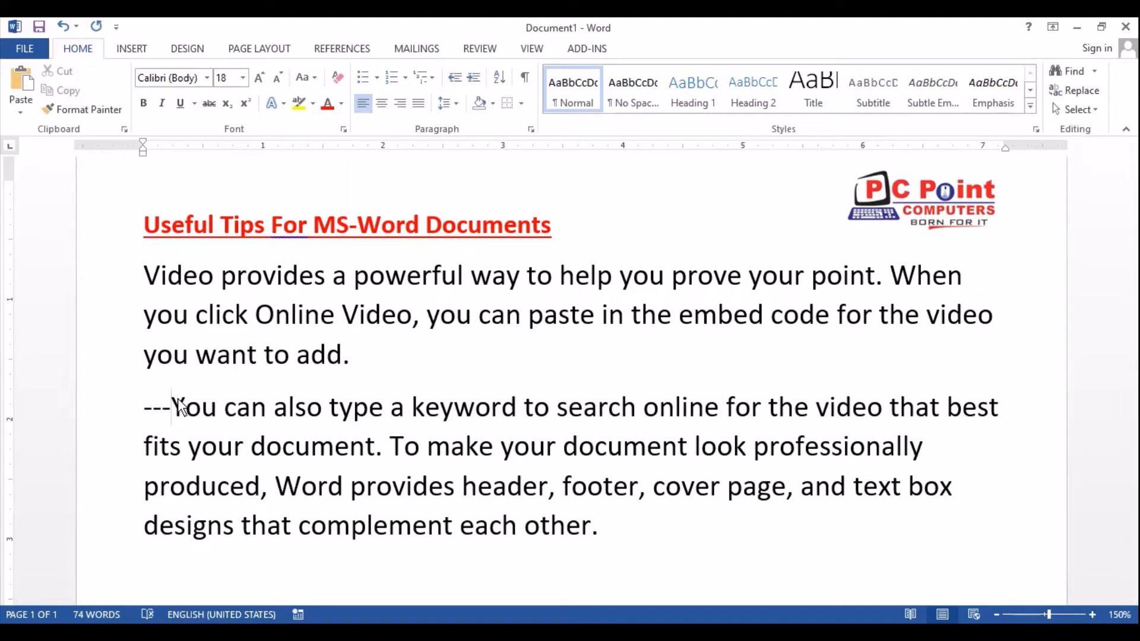
{"action": "key", "text": "Return"}
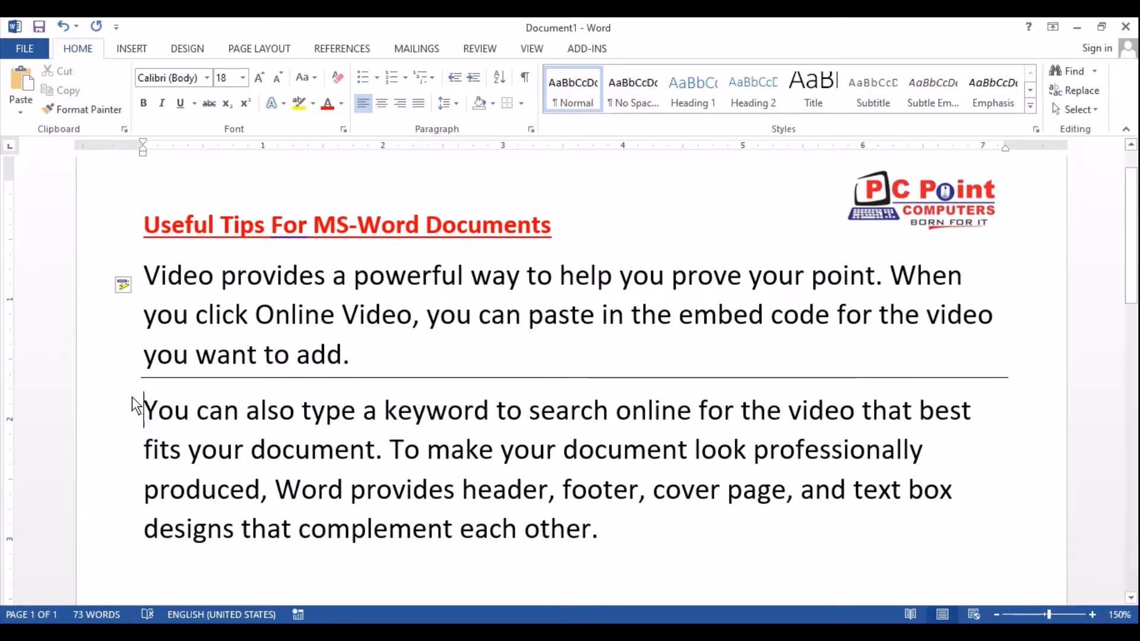
Step: Try to select the border line between the two paragraphs
{"action": "left_click", "coordinate": [105, 375]}
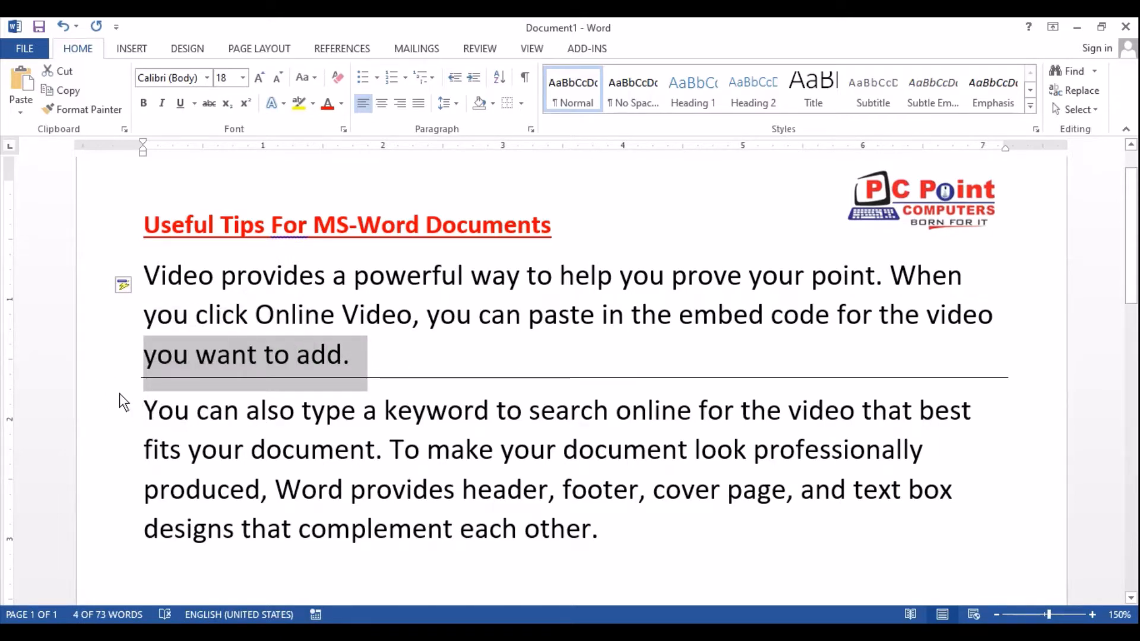
{"action": "left_click", "coordinate": [104, 412]}
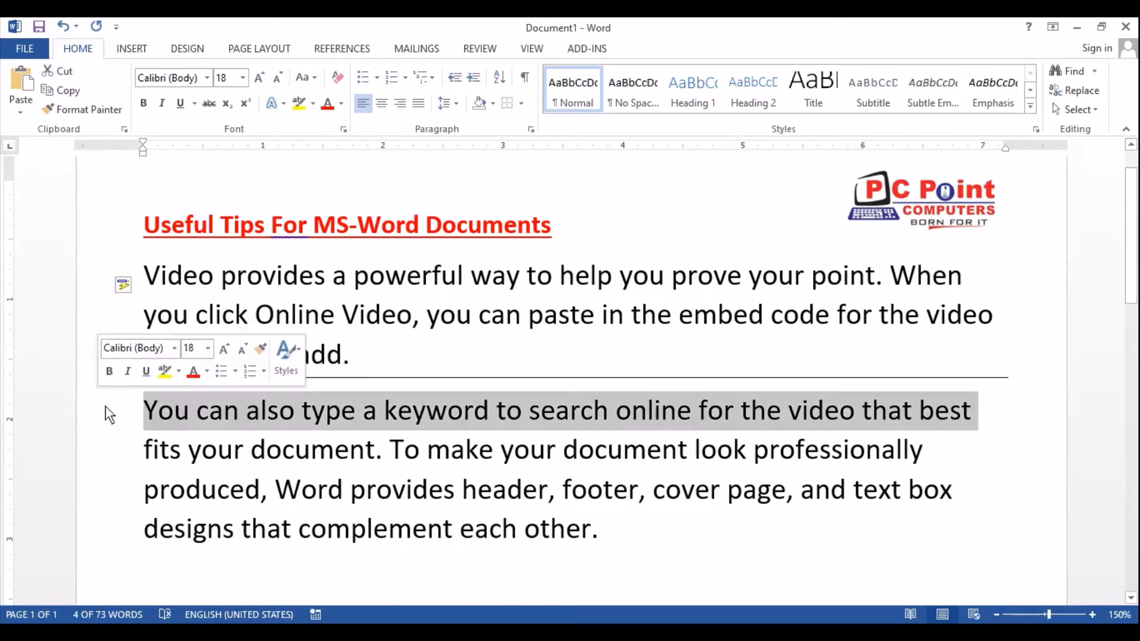
{"action": "left_click", "coordinate": [116, 380]}
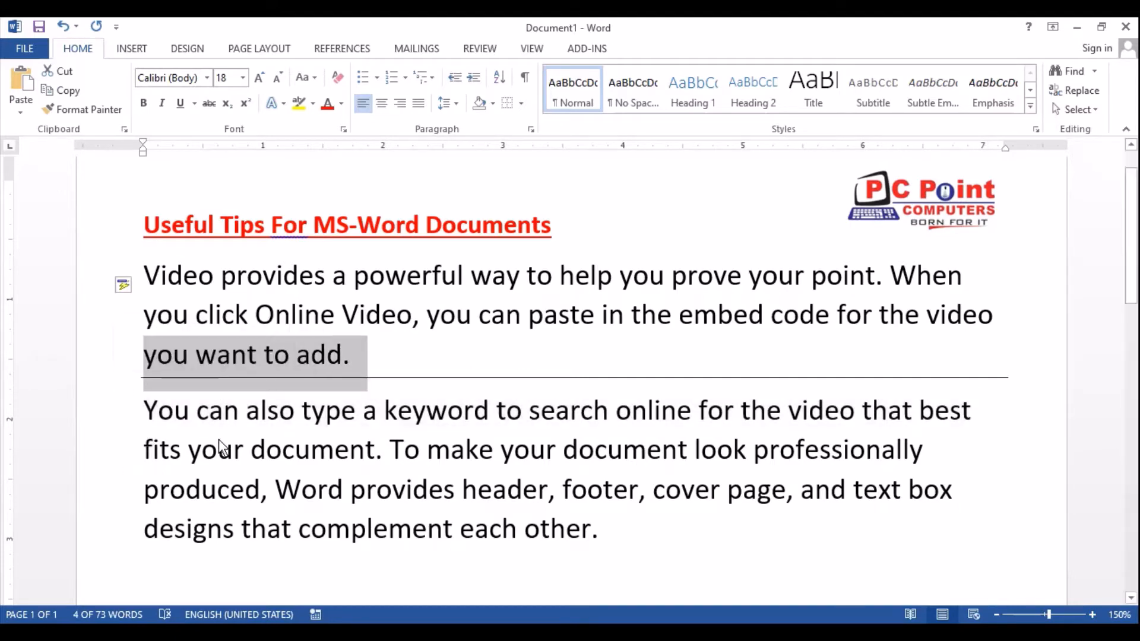
{"action": "left_click", "coordinate": [218, 444]}
{"action": "left_click", "coordinate": [115, 376]}
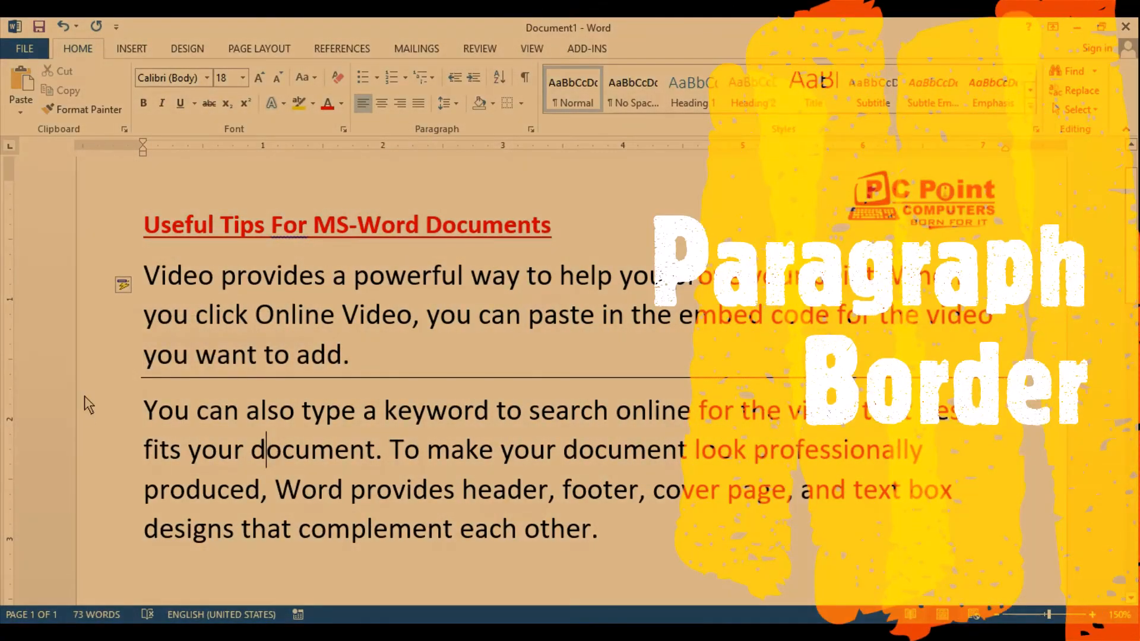
Step: Remove the border line below "you want to add." by applying No Border to that paragraph
{"action": "left_click", "coordinate": [104, 367]}
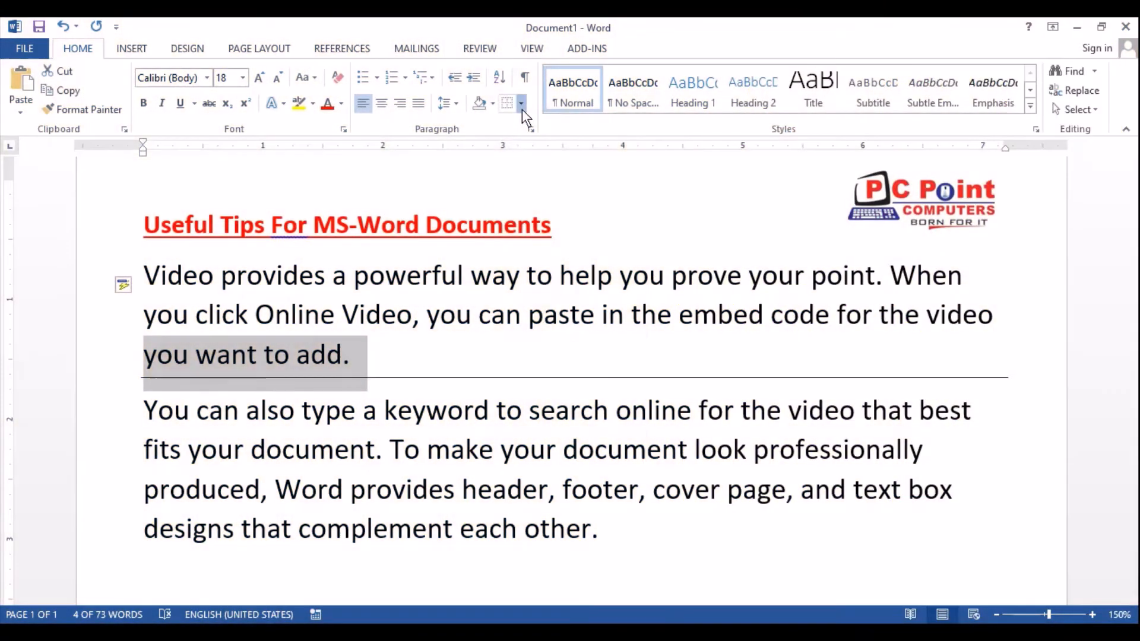
{"action": "left_click", "coordinate": [521, 105]}
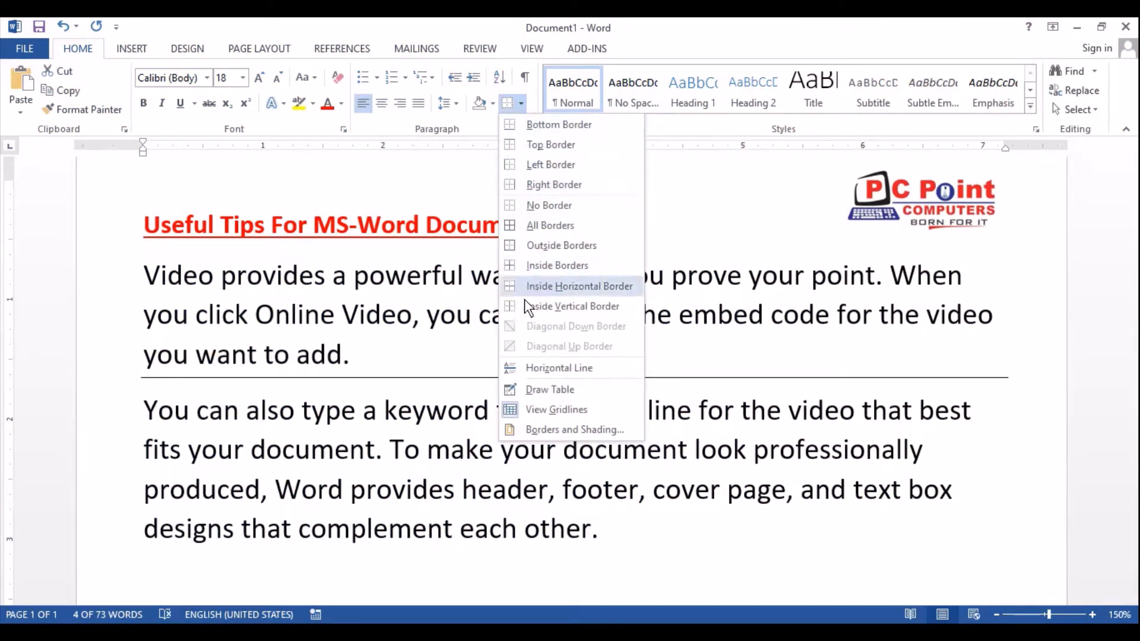
{"action": "left_click", "coordinate": [159, 385]}
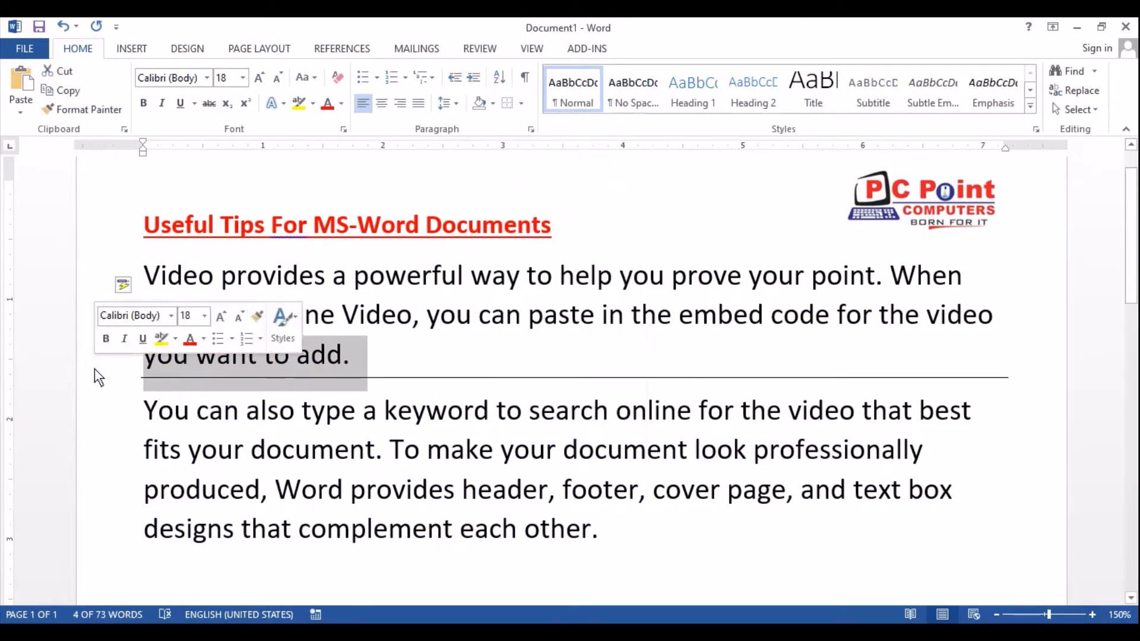
{"action": "left_click", "coordinate": [521, 104]}
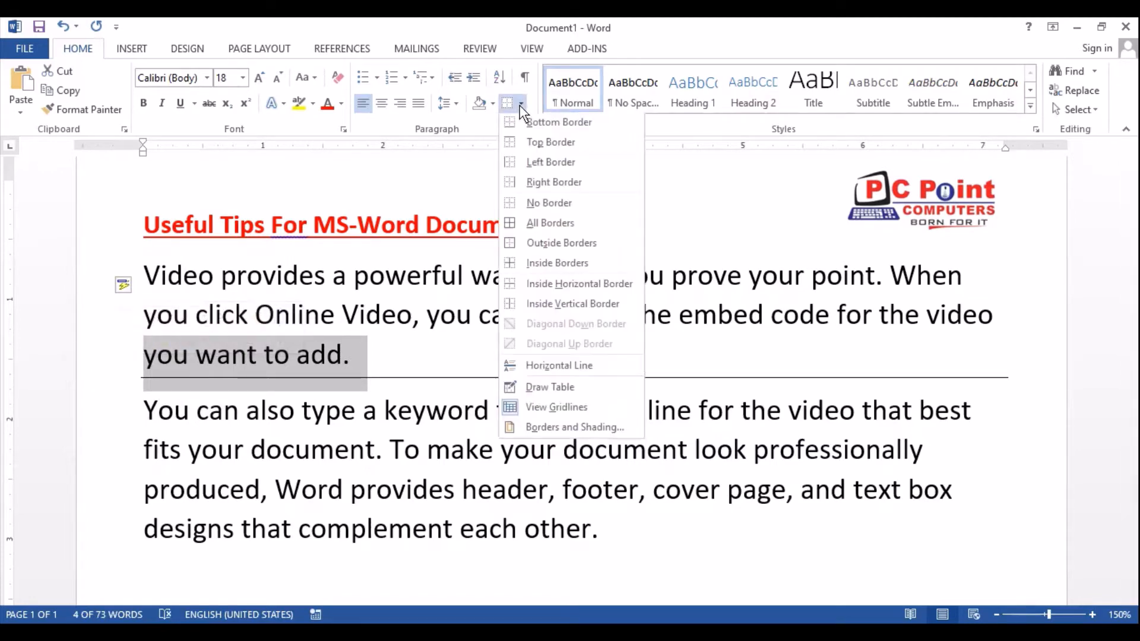
{"action": "left_click", "coordinate": [550, 205]}
{"action": "left_click", "coordinate": [420, 385]}
Step: Enter "*pcpointambarnath*" below the last paragraph so the enclosing asterisks automatically format the text bold
{"action": "scroll", "coordinate": [208, 458], "scroll_direction": "down", "scroll_amount": 2}
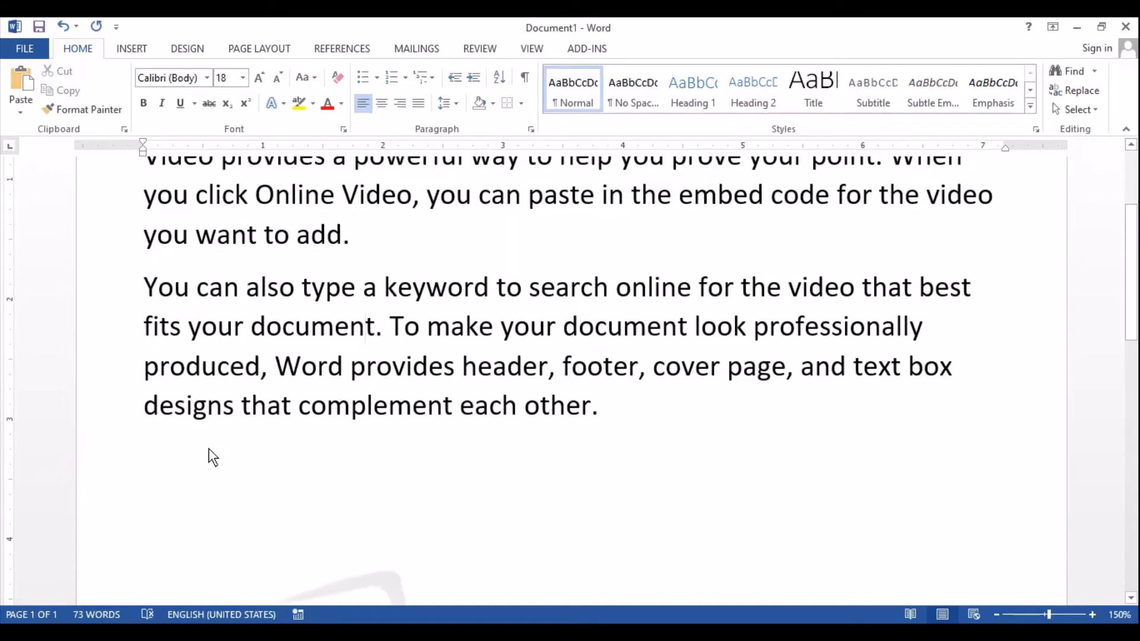
{"action": "left_click", "coordinate": [246, 457]}
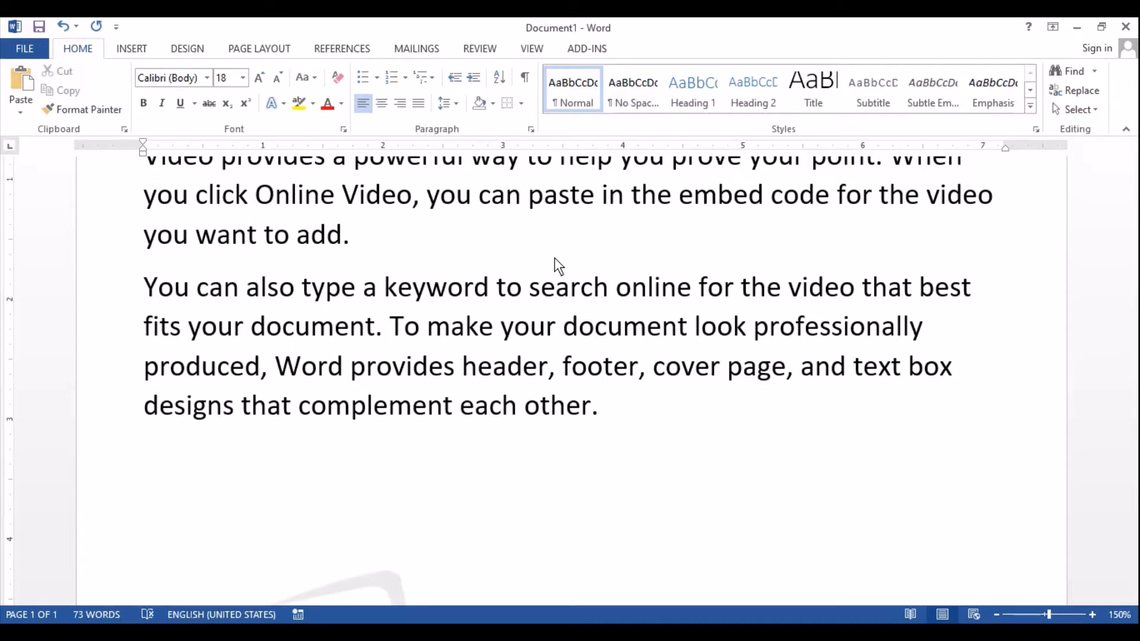
{"action": "type", "text": "*pcpointambarnath"}
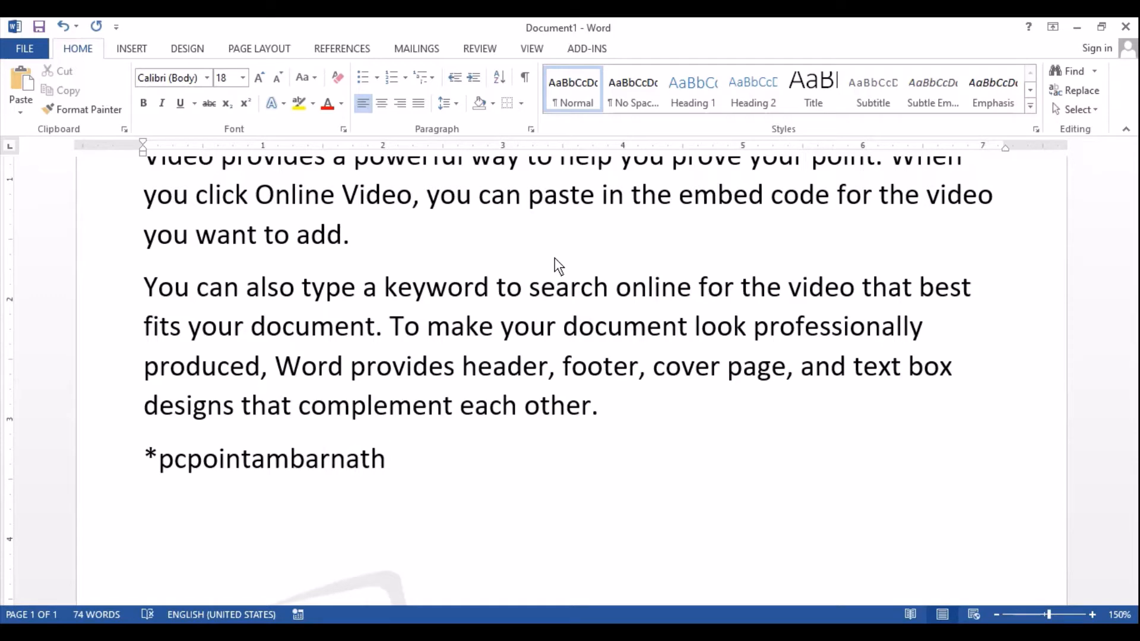
{"action": "type", "text": "*"}
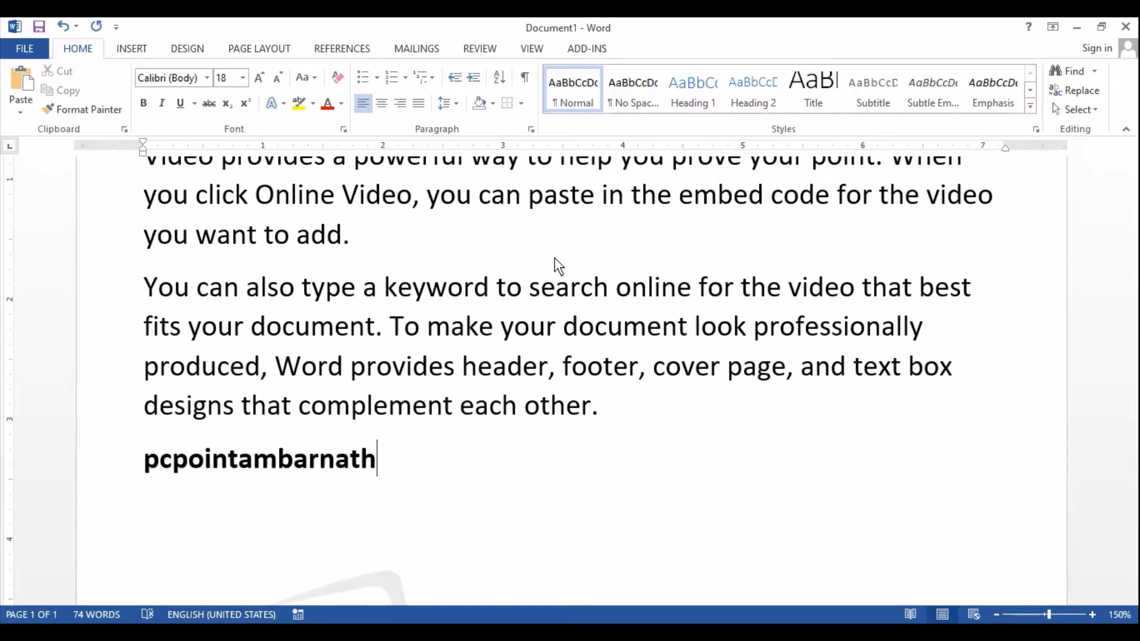
{"action": "key", "text": "Return"}
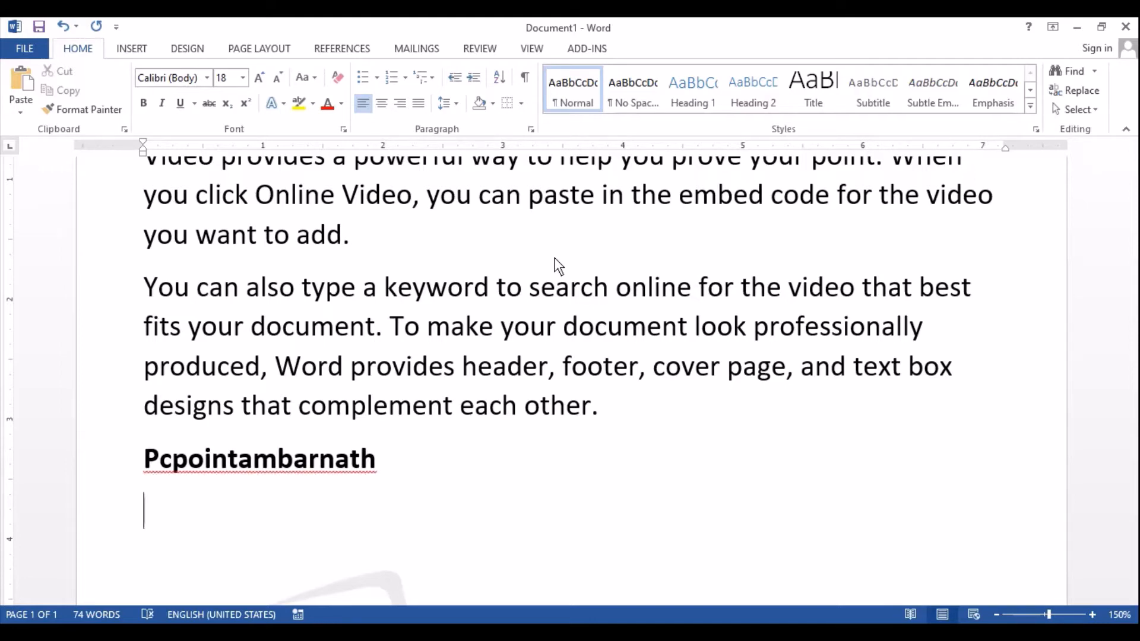
Step: Enter "_Born For I.T._" on the line below so the enclosing underscores automatically format the text italic
{"action": "type", "text": "_"}
{"action": "key", "text": "BackSpace"}
{"action": "type", "text": "_Born "}
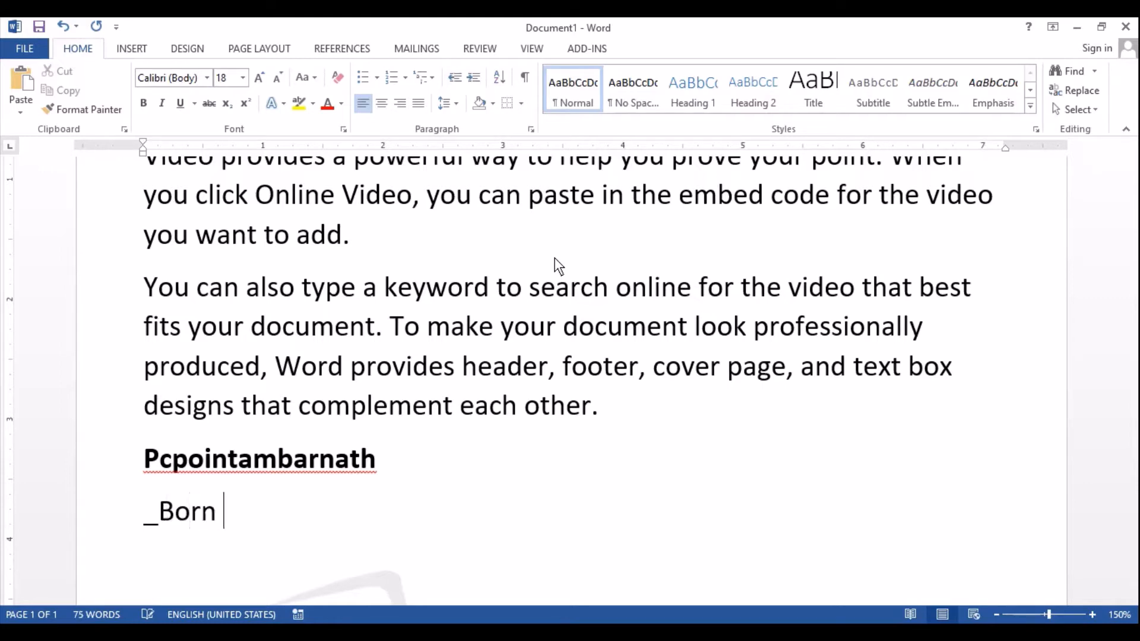
{"action": "type", "text": "For I.T."}
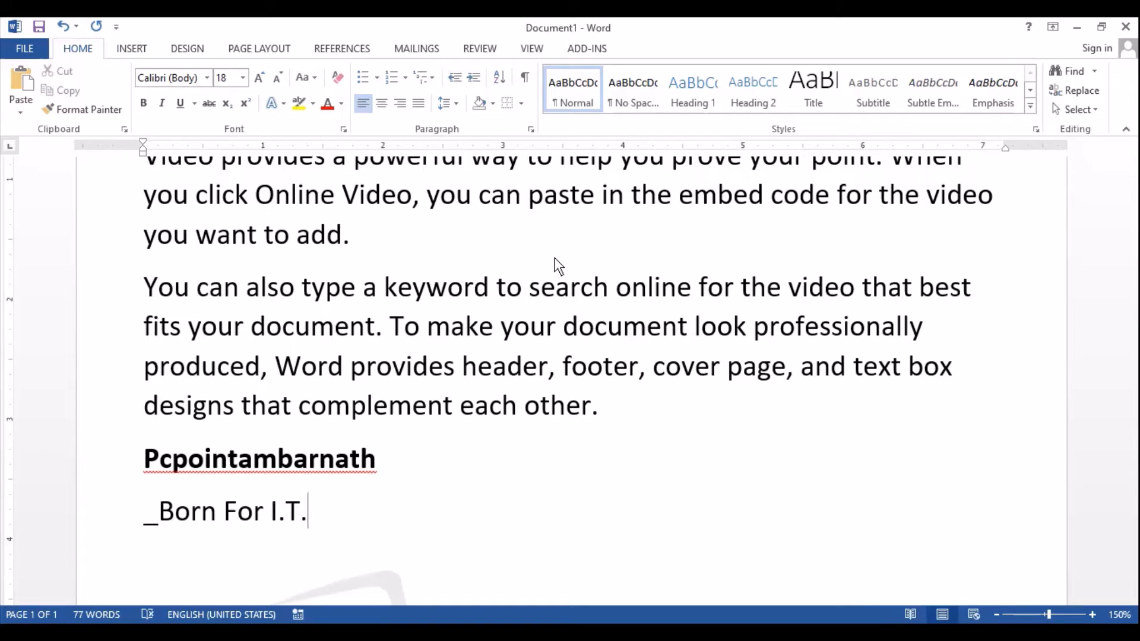
{"action": "type", "text": "_"}
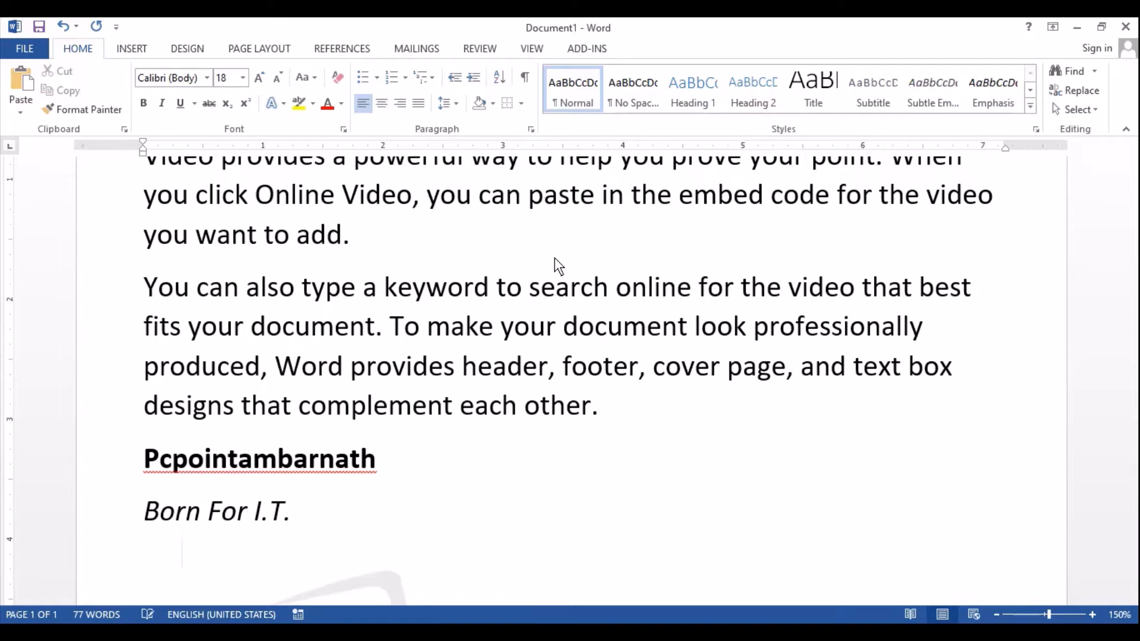
Step: Add a line below "Born For I.T." with the automatic fraction characters ½ and ¼, entered as 1/2 and 1/4
{"action": "key", "text": "Return"}
{"action": "type", "text": "1/2"}
{"action": "type", "text": "1/4"}
{"action": "key", "text": "Return"}
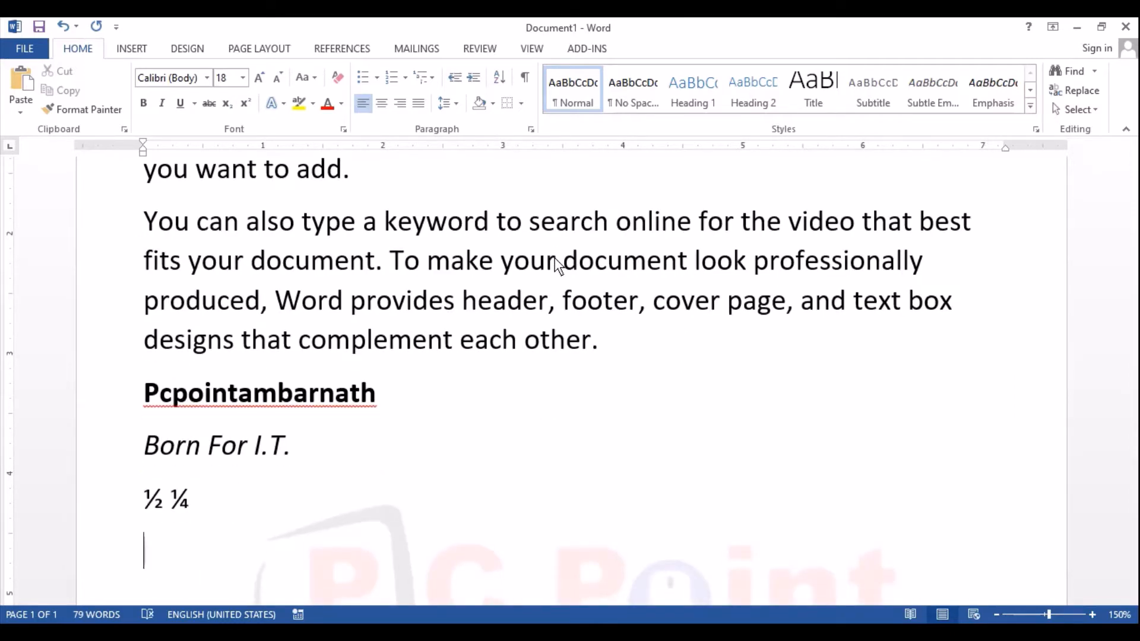
{"action": "type", "text": "(tm"}
{"action": "key", "text": "BackSpace"}
{"action": "key", "text": "BackSpace"}
{"action": "key", "text": "BackSpace"}
{"action": "key", "text": "BackSpace"}
Step: Add a trademark symbol directly after the bold "Pcpointambarnath" by entering (tm)
{"action": "key", "text": "Up"}
{"action": "key", "text": "Up"}
{"action": "key", "text": "End"}
{"action": "type", "text": "(t"}
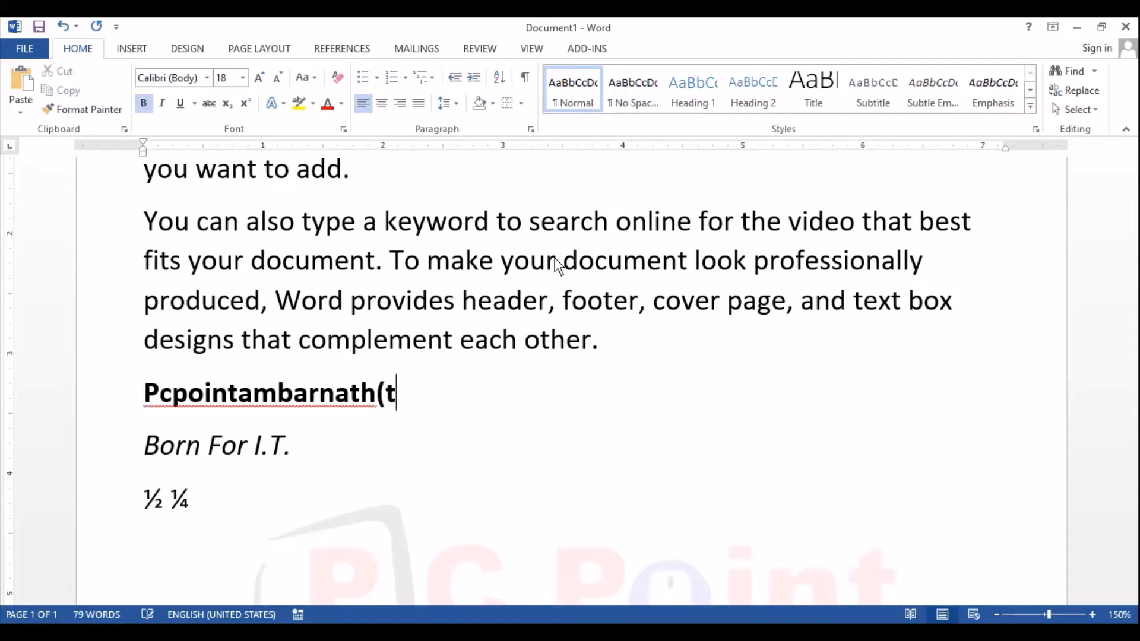
{"action": "type", "text": "m)"}
{"action": "key", "text": "Down"}
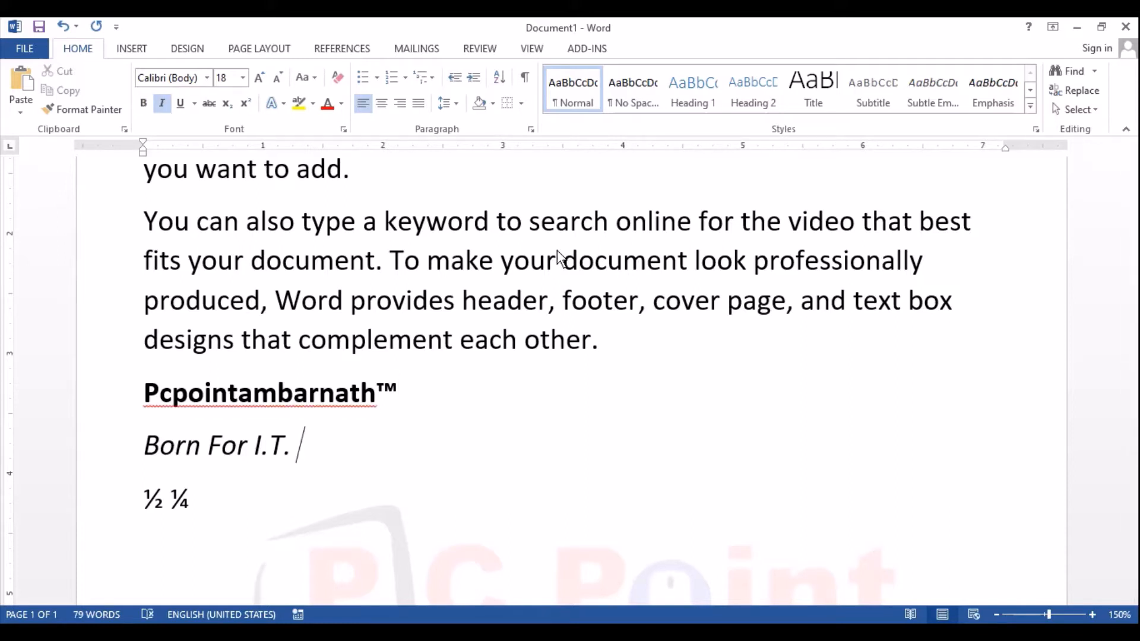
{"action": "type", "text": "(c)"}
{"action": "key", "text": "BackSpace"}
{"action": "key", "text": "BackSpace"}
{"action": "key", "text": "BackSpace"}
{"action": "key", "text": "BackSpace"}
{"action": "key", "text": "BackSpace"}
Step: Add a copyright symbol after "Born For I.T." by entering (c), and start a new line below the fractions
{"action": "type", "text": "(c)"}
{"action": "key", "text": "Down"}
{"action": "key", "text": "Return"}
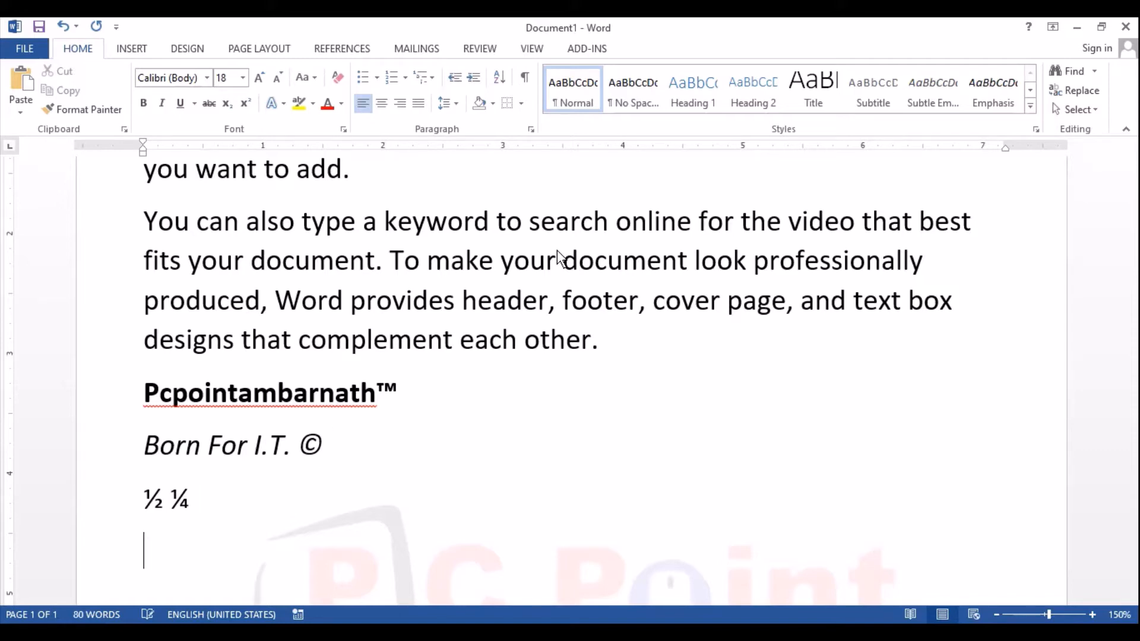
Step: Enter the label "Address :" on the empty line below the fractions
{"action": "scroll", "coordinate": [425, 465], "scroll_direction": "down", "scroll_amount": 2}
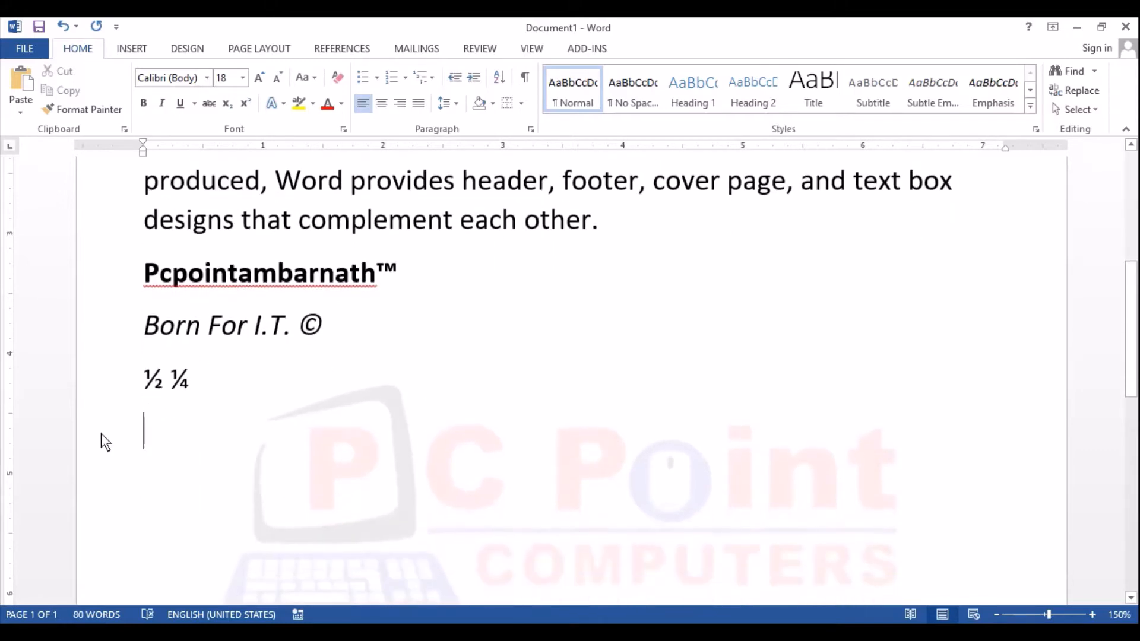
{"action": "left_click", "coordinate": [115, 425]}
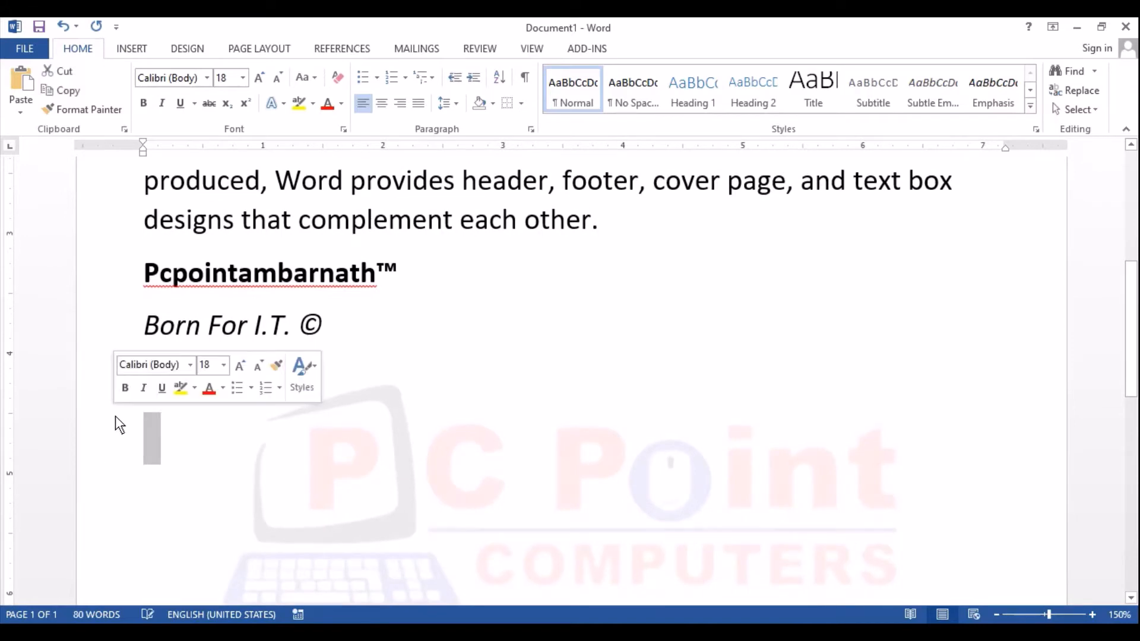
{"action": "left_click", "coordinate": [168, 453]}
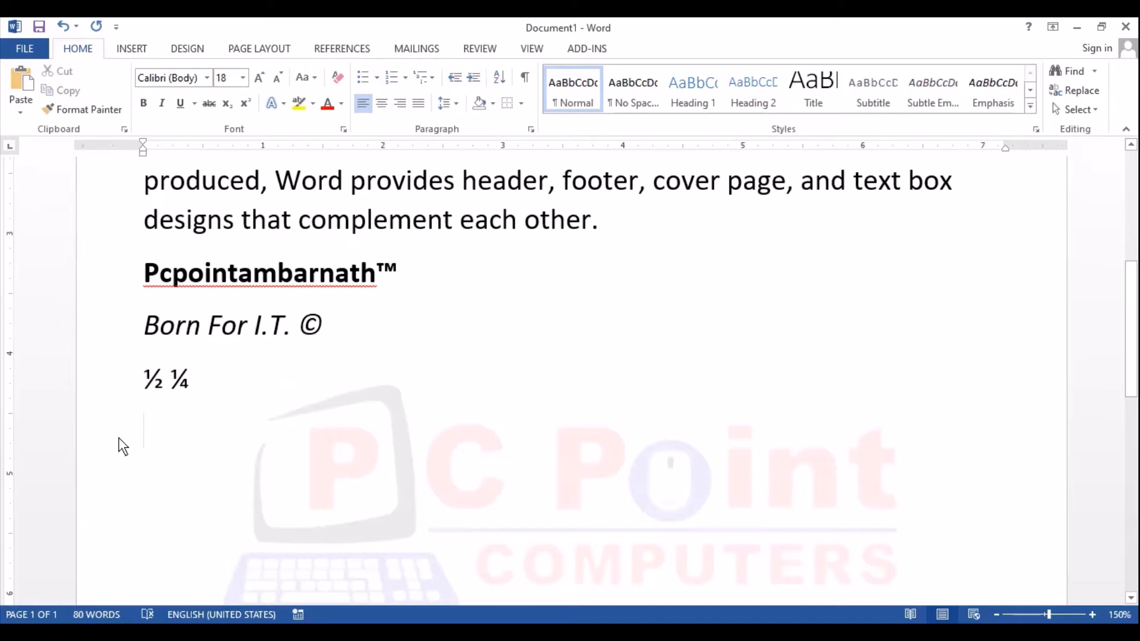
{"action": "type", "text": "Ad"}
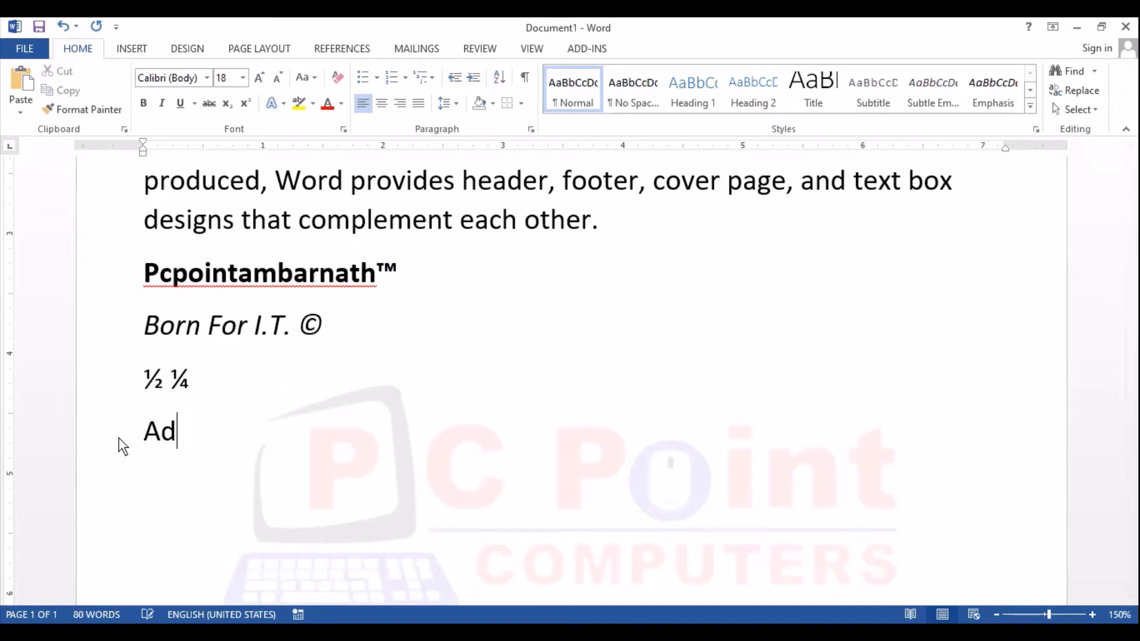
{"action": "type", "text": "ress"}
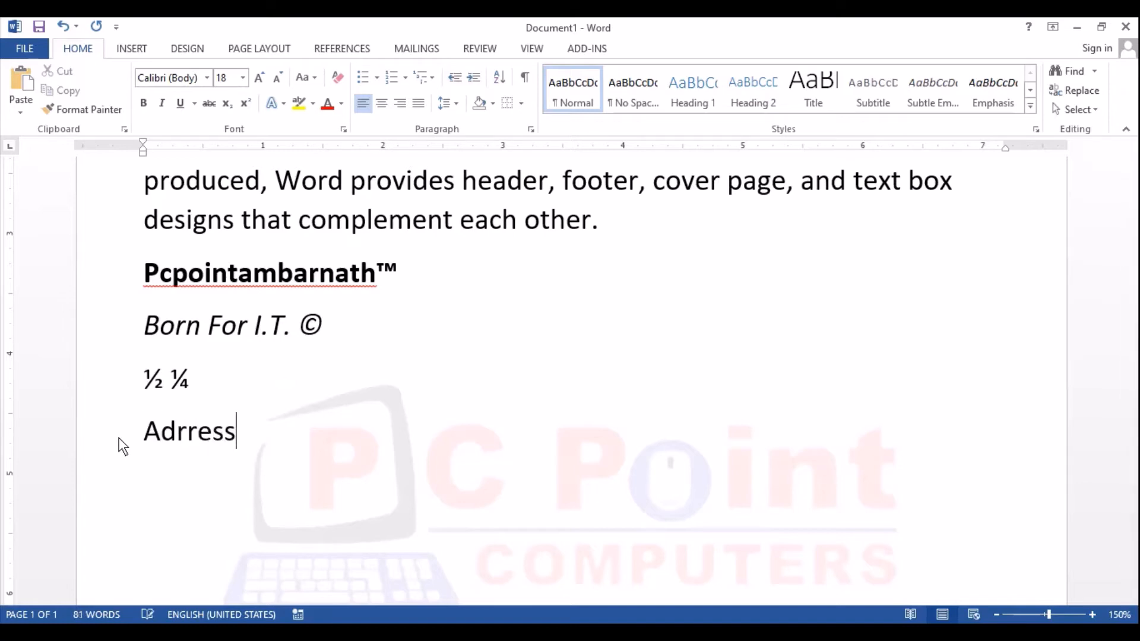
{"action": "key", "text": "BackSpace"}
{"action": "key", "text": "BackSpace"}
{"action": "key", "text": "BackSpace"}
{"action": "key", "text": "BackSpace"}
{"action": "type", "text": "dress :"}
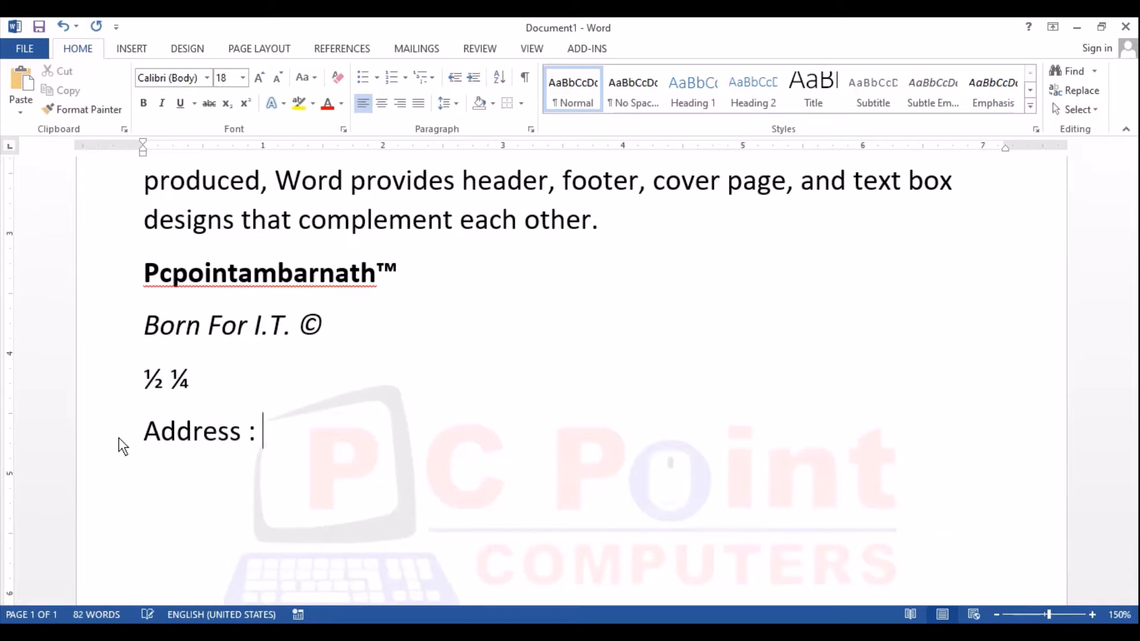
Step: Enter the label "Pin Code :" on a new line below "Address :"
{"action": "key", "text": "Return"}
{"action": "type", "text": "Pinc"}
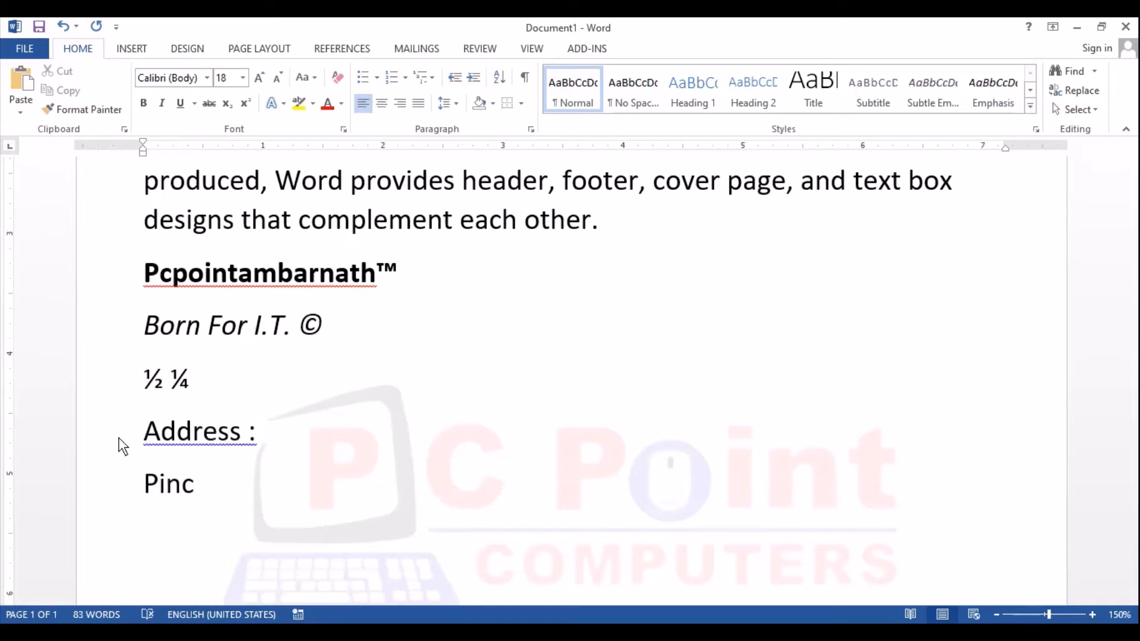
{"action": "key", "text": "BackSpace"}
{"action": "type", "text": "Code "}
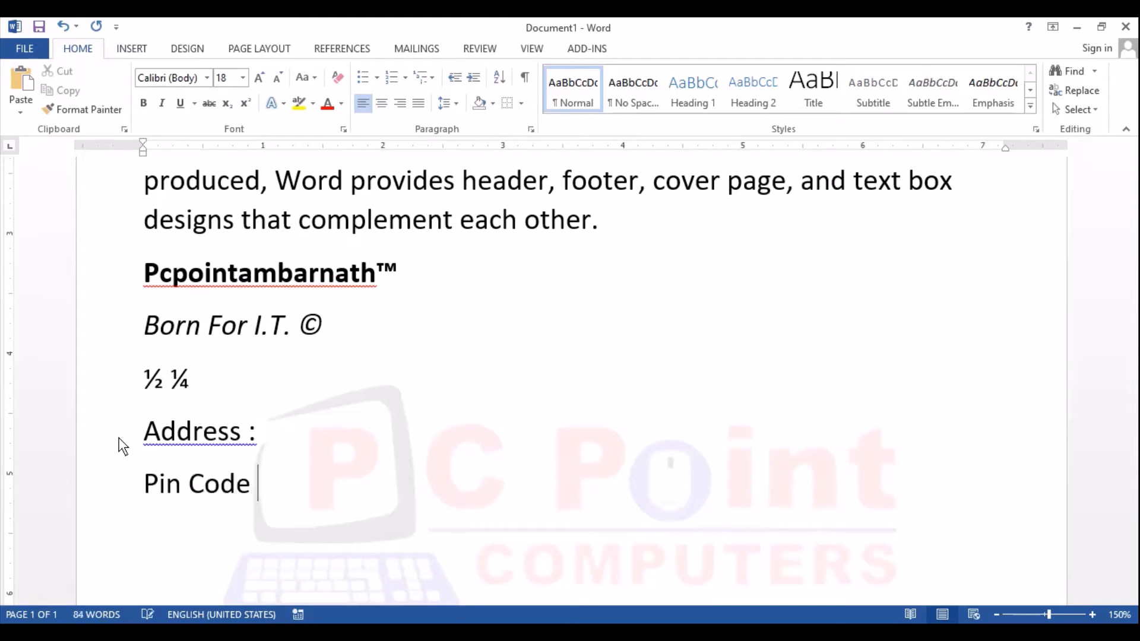
{"action": "type", "text": ":"}
Step: Draw a rectangle about 0.19" high and 0.13" wide after "Pin Code :" and delete it
{"action": "left_click", "coordinate": [138, 51]}
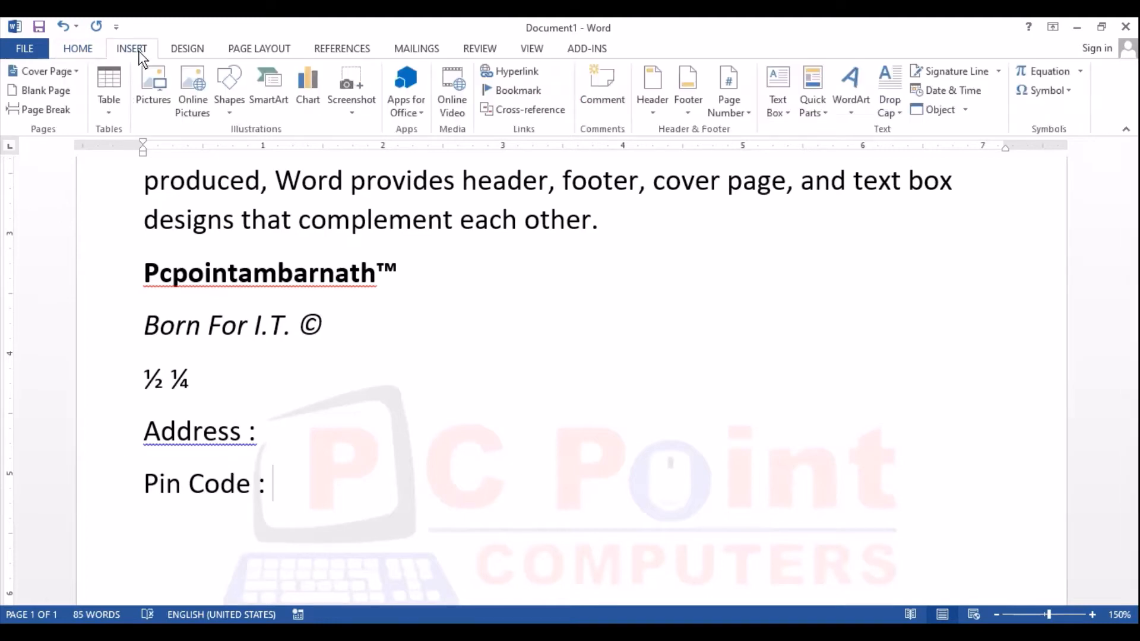
{"action": "left_click", "coordinate": [229, 109]}
{"action": "left_click", "coordinate": [262, 150]}
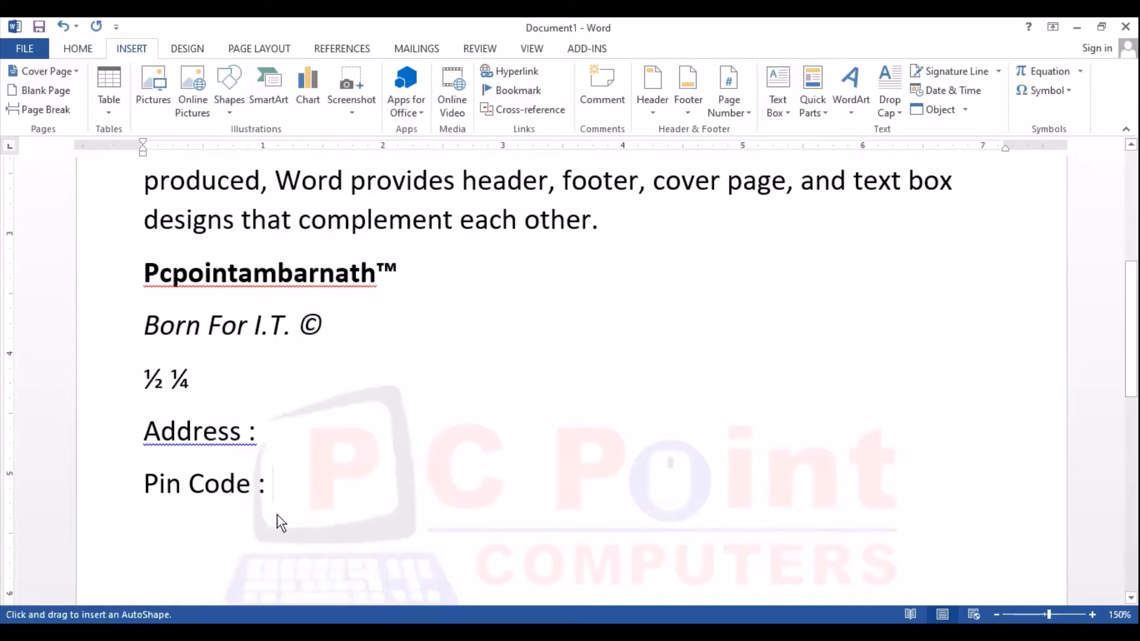
{"action": "left_click_drag", "start_coordinate": [278, 475], "coordinate": [300, 501]}
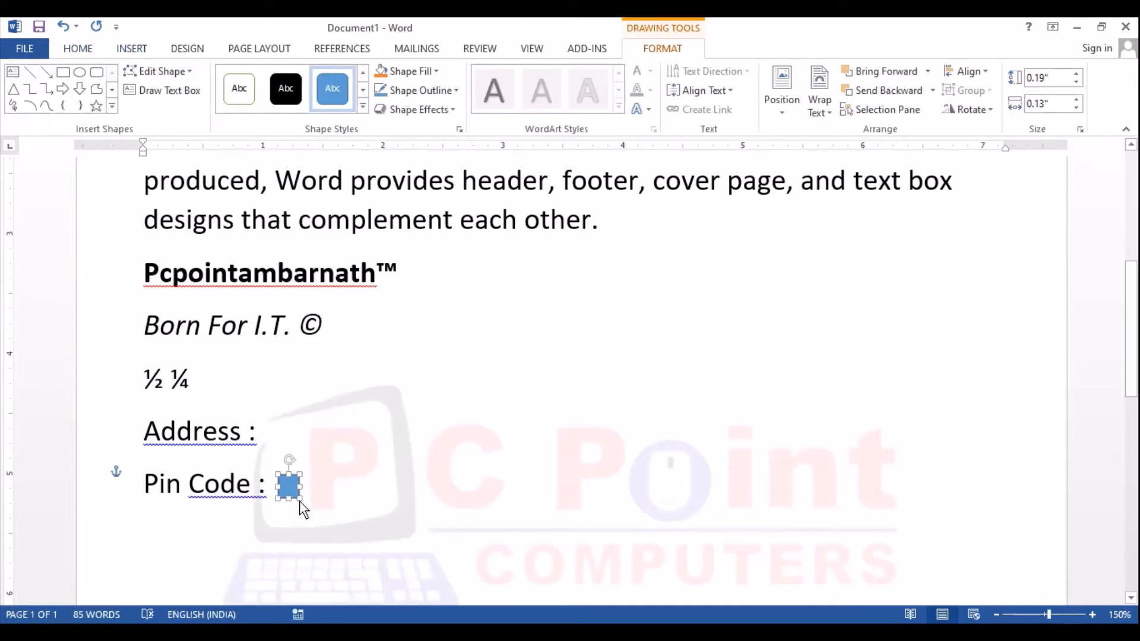
{"action": "key", "text": "Delete"}
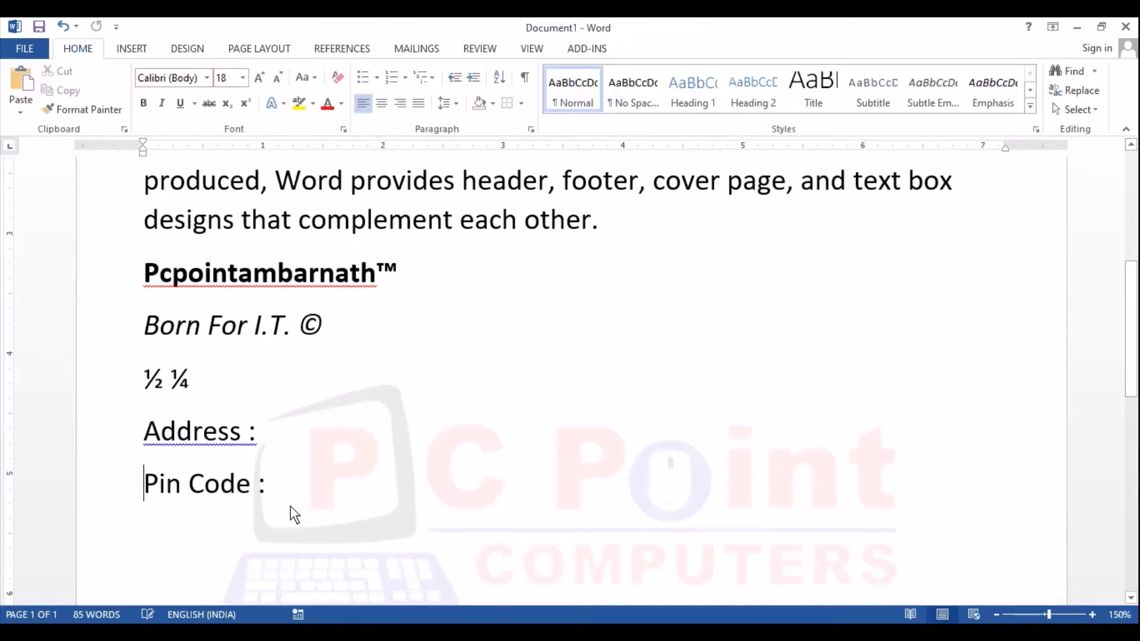
Step: Insert a box symbol after "Pin Code :" using the automatic replacement for \box
{"action": "left_click", "coordinate": [304, 495]}
{"action": "type", "text": "\\"}
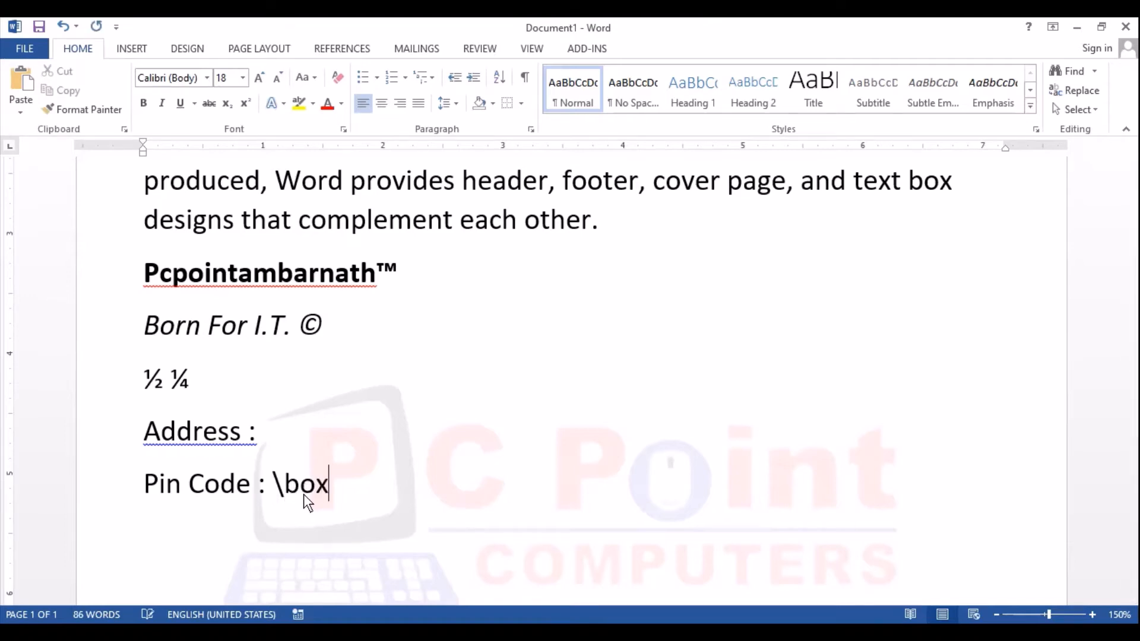
{"action": "type", "text": "box"}
{"action": "key", "text": "Return"}
Step: Copy the box symbol after "Pin Code :" and enlarge its font size to 24
{"action": "left_click_drag", "start_coordinate": [279, 486], "coordinate": [285, 490]}
{"action": "key", "text": "ctrl+c"}
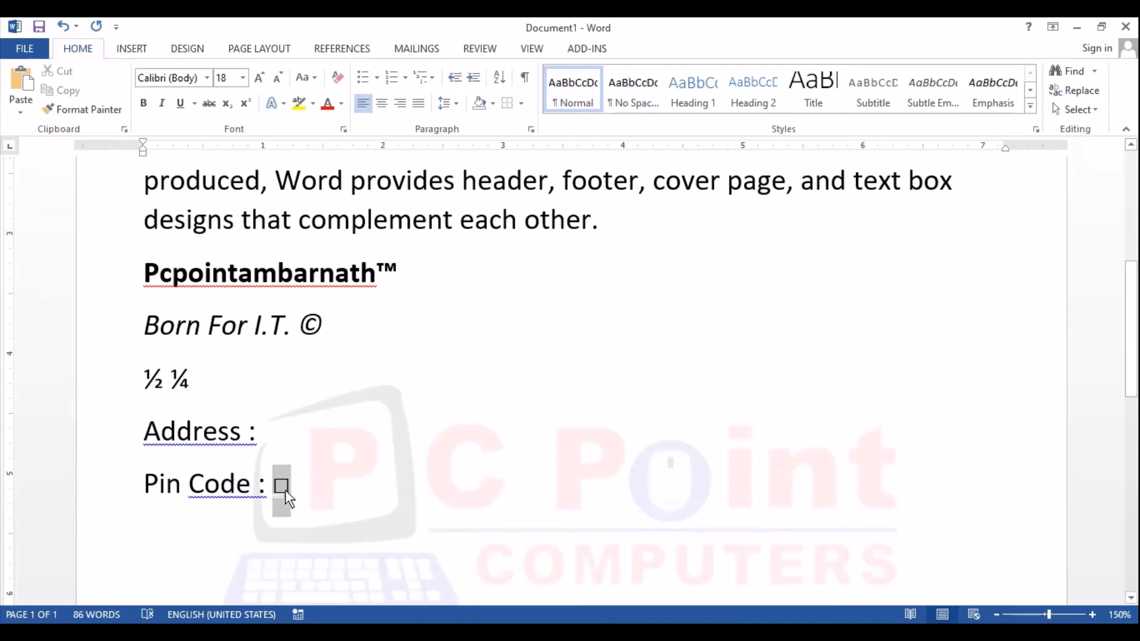
{"action": "left_click", "coordinate": [258, 81]}
{"action": "left_click", "coordinate": [258, 81]}
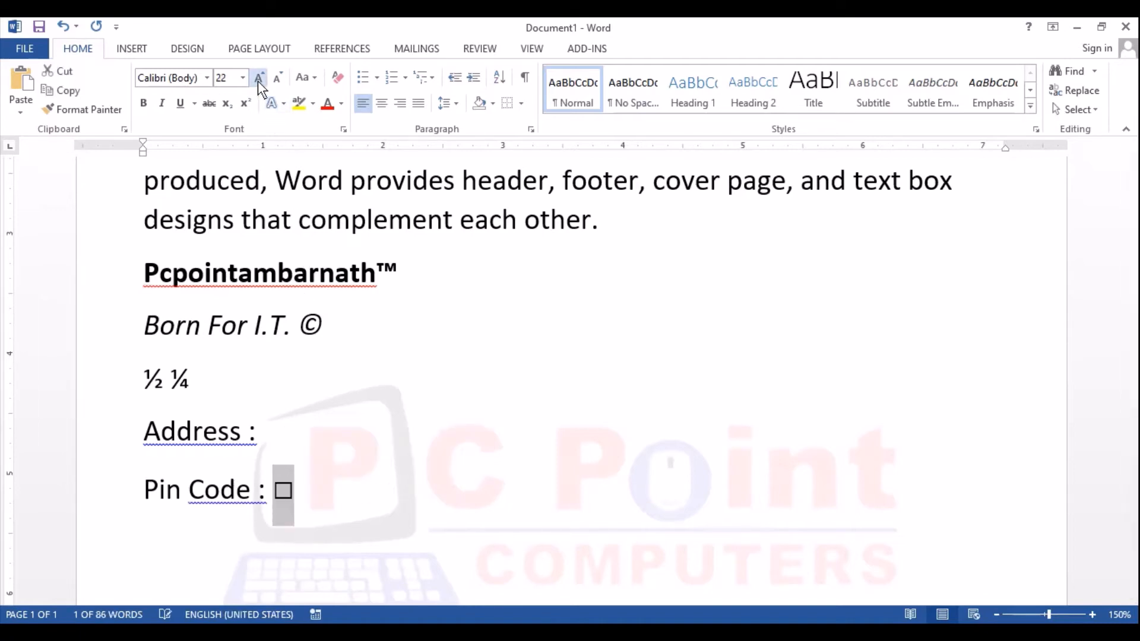
{"action": "left_click", "coordinate": [259, 82]}
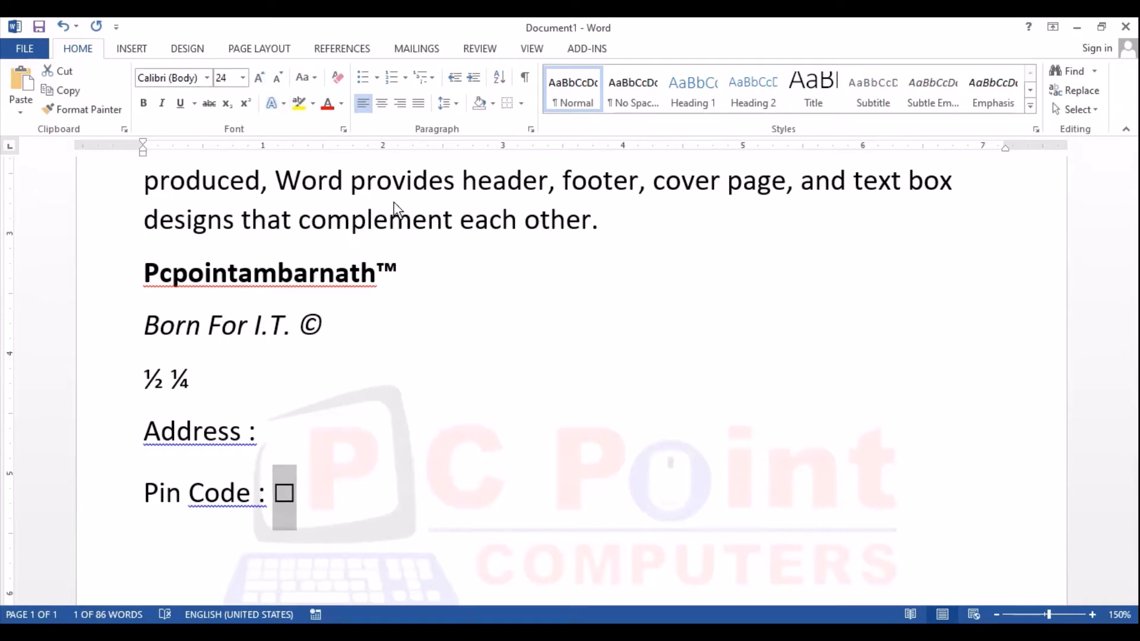
Step: Paste five more box symbols after the first one to make a row of six on the "Pin Code :" line
{"action": "left_click", "coordinate": [321, 492]}
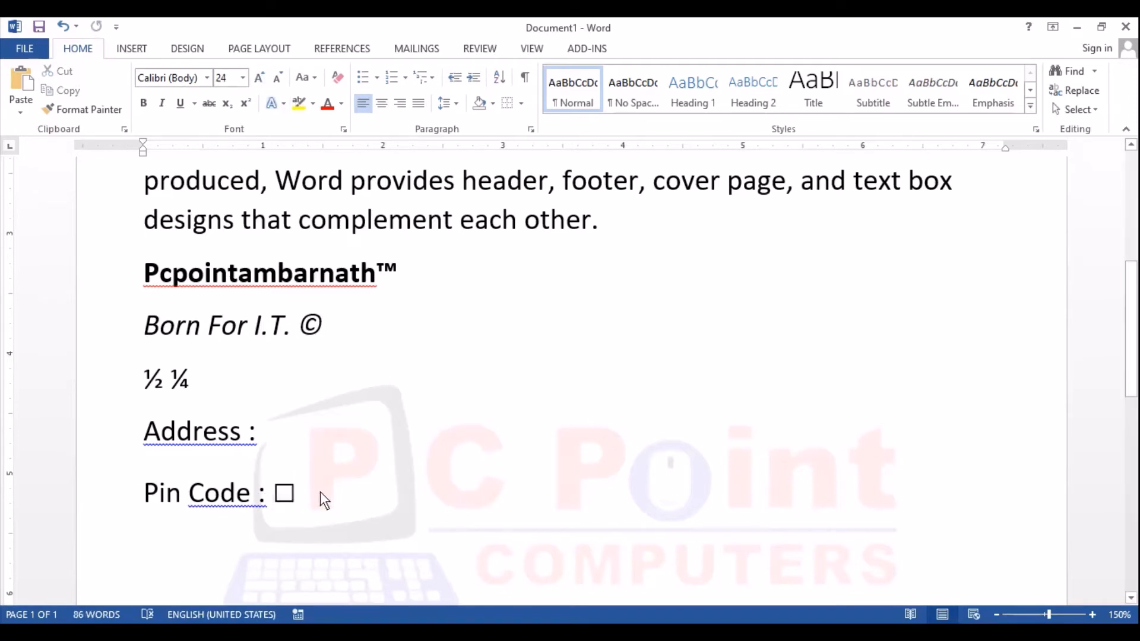
{"action": "key", "text": "ctrl+v"}
{"action": "key", "text": "ctrl+v"}
{"action": "key", "text": "ctrl+v"}
{"action": "key", "text": "ctrl+v"}
{"action": "key", "text": "ctrl+v"}
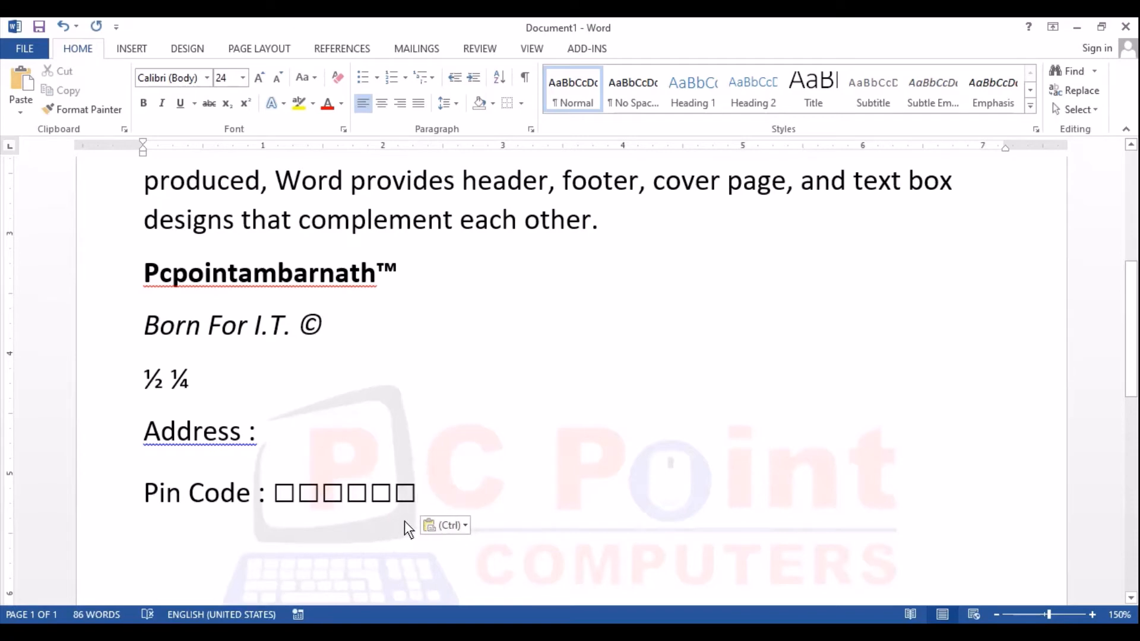
Step: Enter "1st 2nd 3rd 4th" on a new line below "Pin Code :" with automatic superscript ordinals, and start another line
{"action": "key", "text": "Return"}
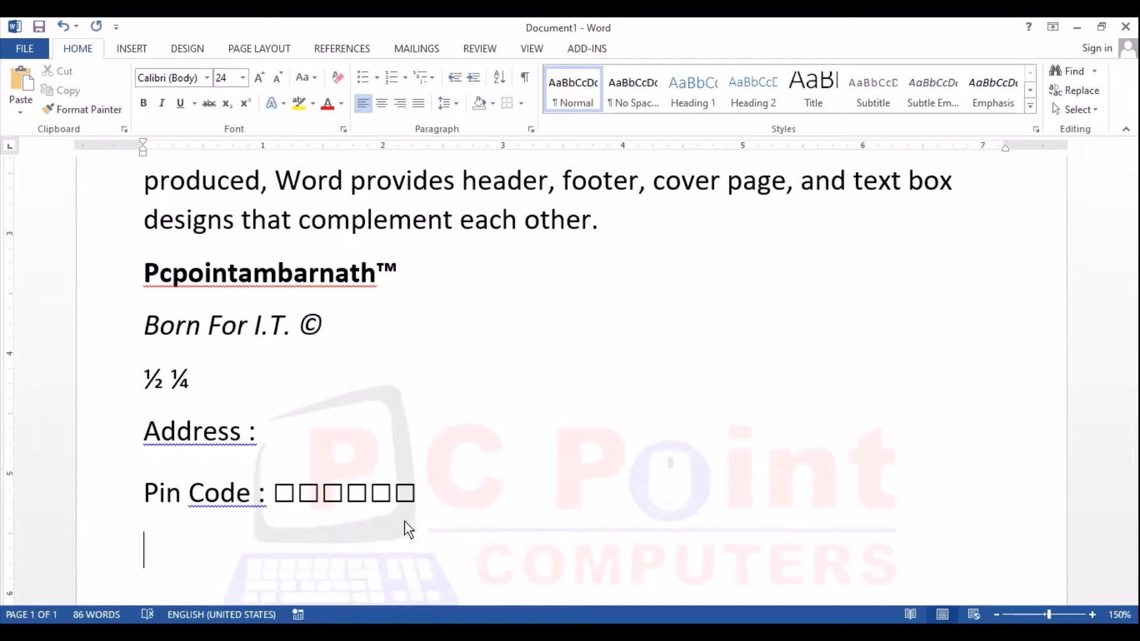
{"action": "type", "text": "1st"}
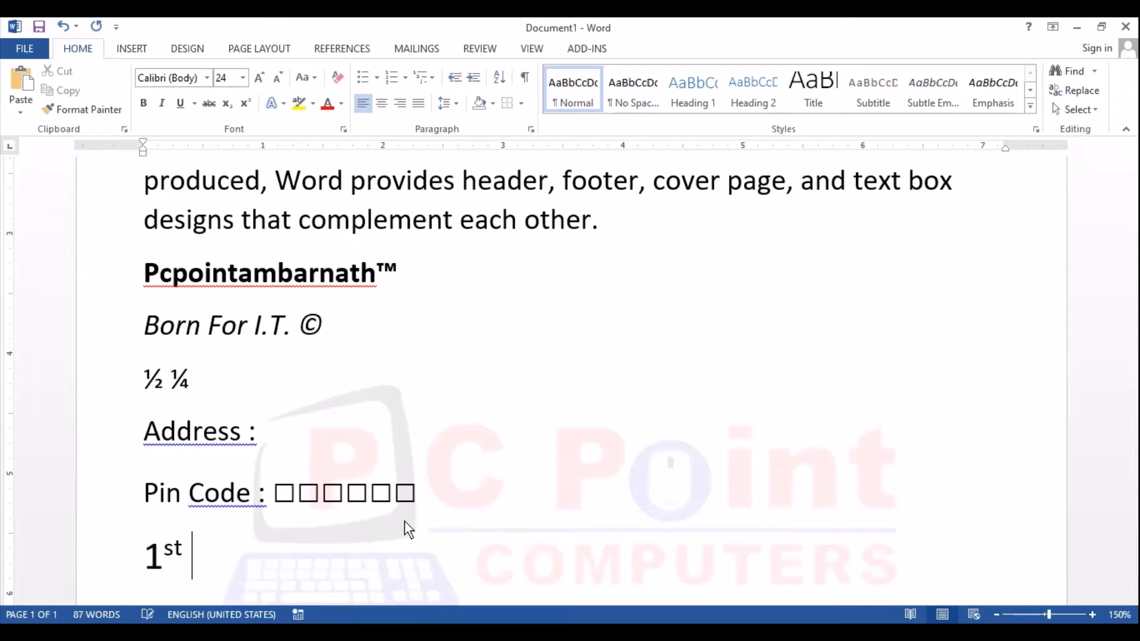
{"action": "type", "text": " 2nd 3"}
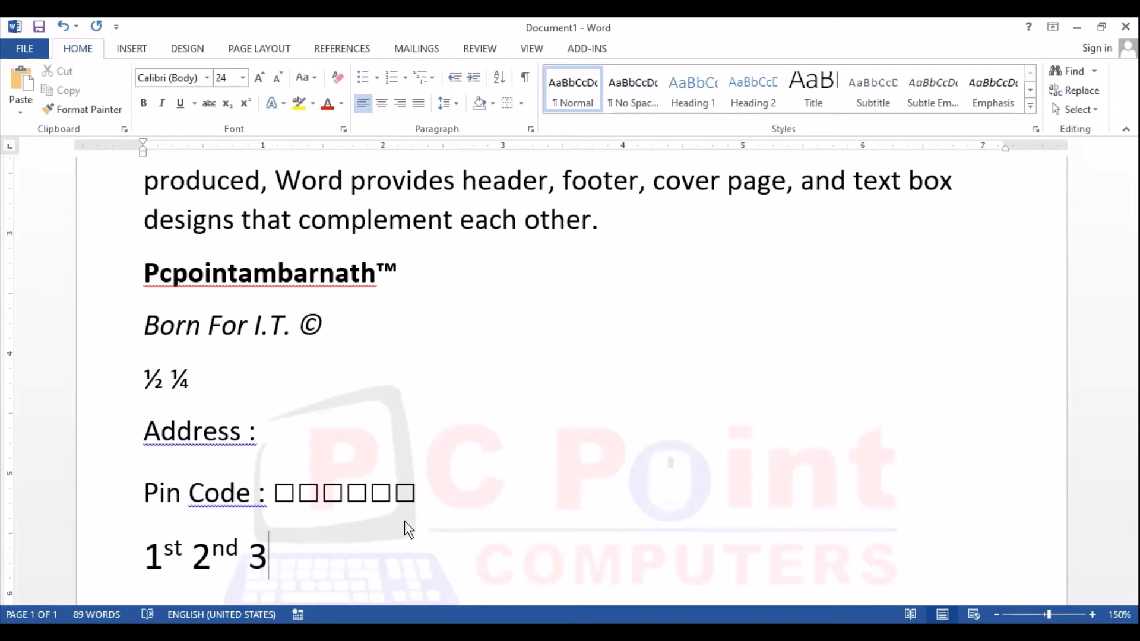
{"action": "type", "text": "rd 4"}
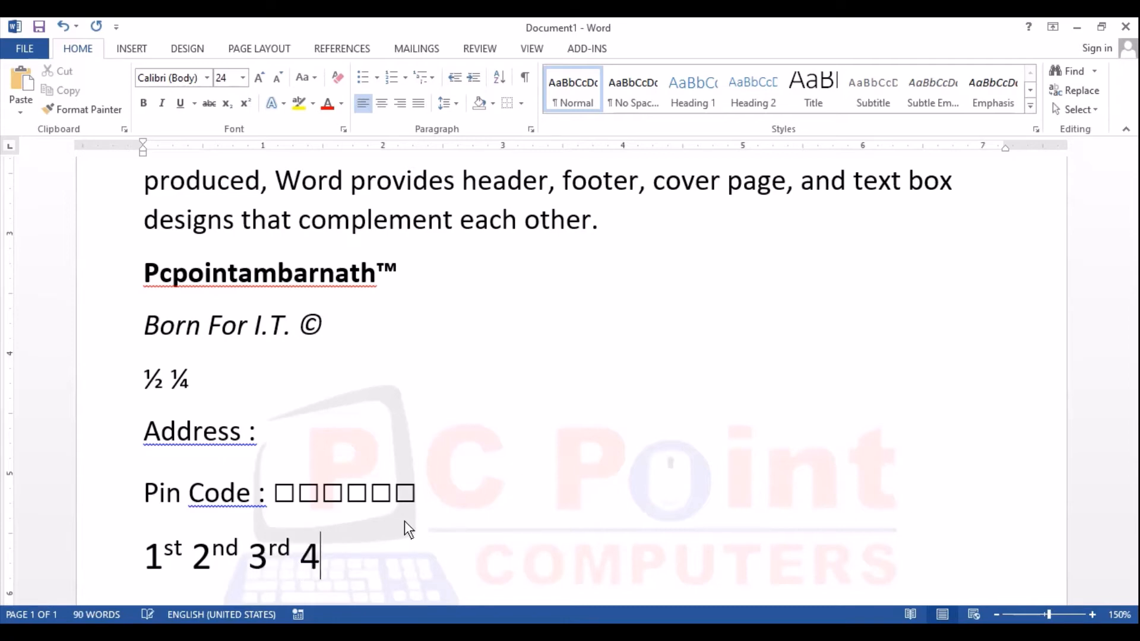
{"action": "type", "text": "th"}
{"action": "key", "text": "Return"}
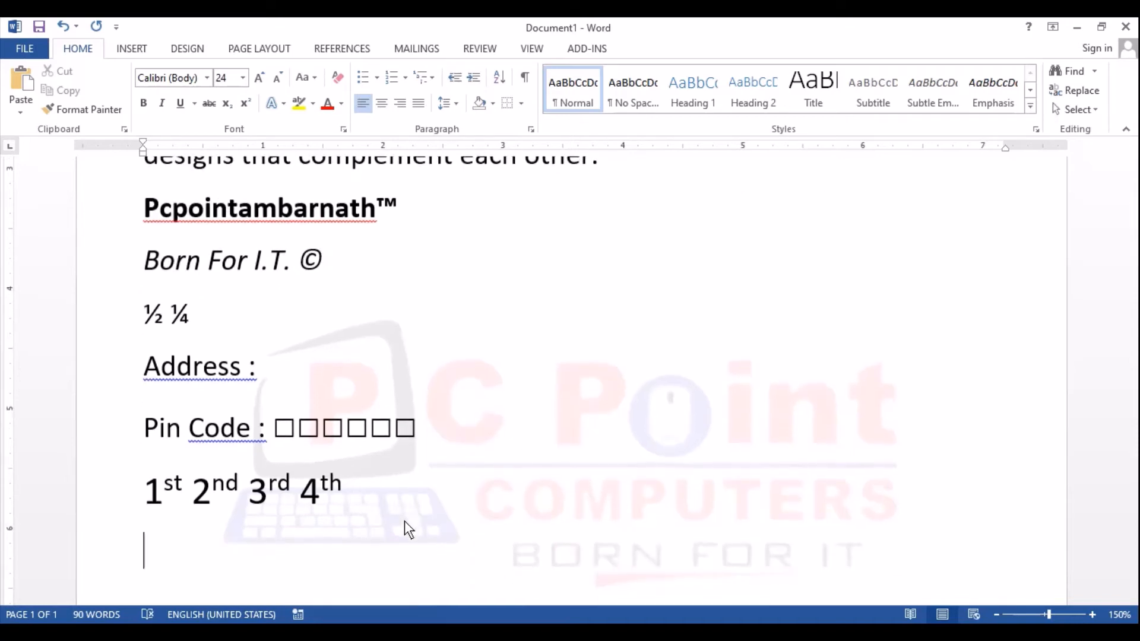
Step: Enter double-struck P, R and r on separate lines below the ordinals using the automatic replacements for \doubleP, \doubleR and \doubler
{"action": "type", "text": "\\double"}
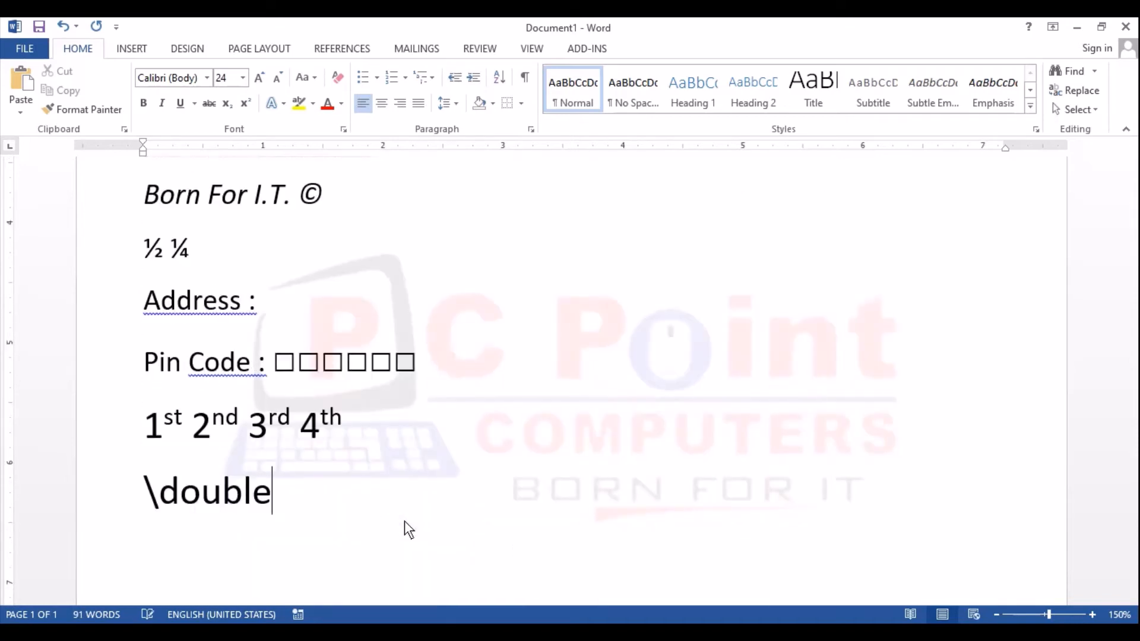
{"action": "type", "text": "P"}
{"action": "key", "text": "Return"}
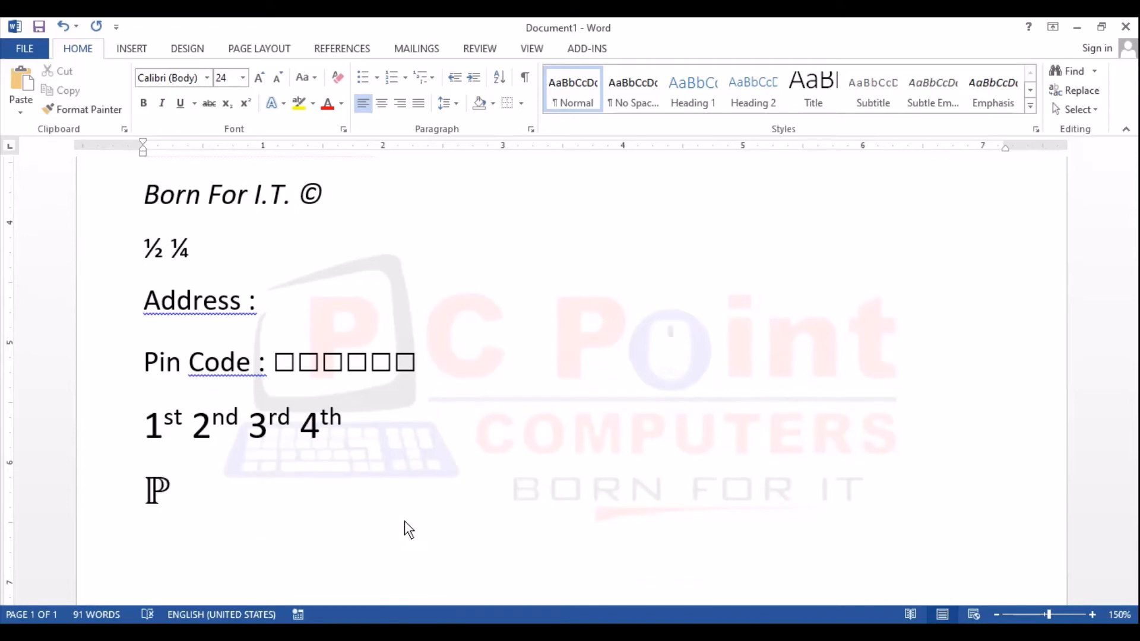
{"action": "type", "text": "\\double"}
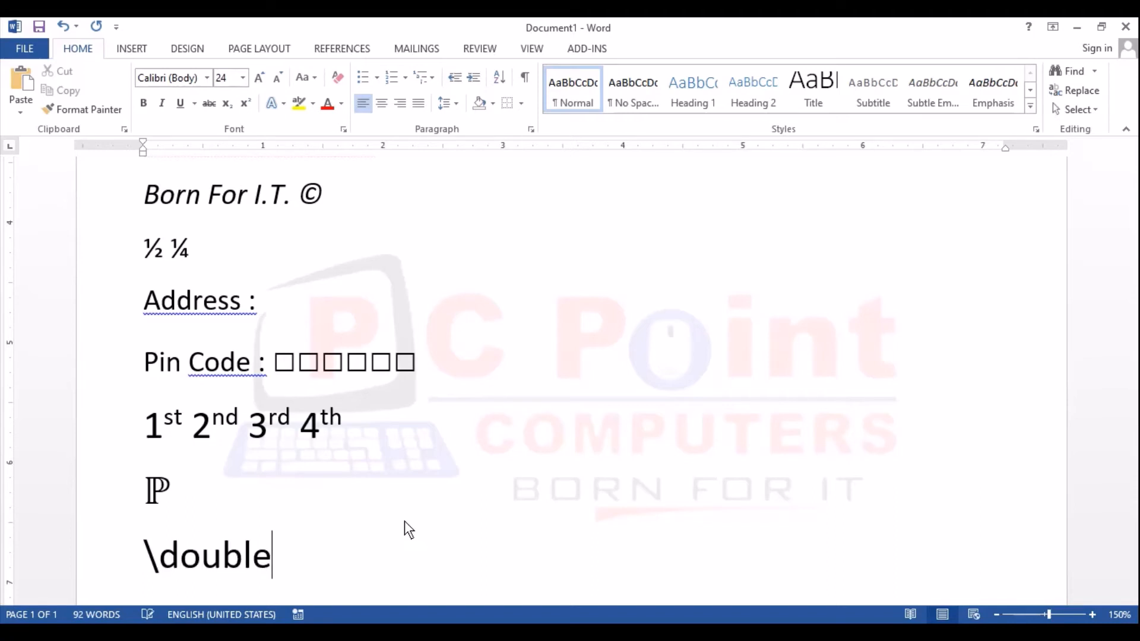
{"action": "type", "text": "R"}
{"action": "key", "text": "Return"}
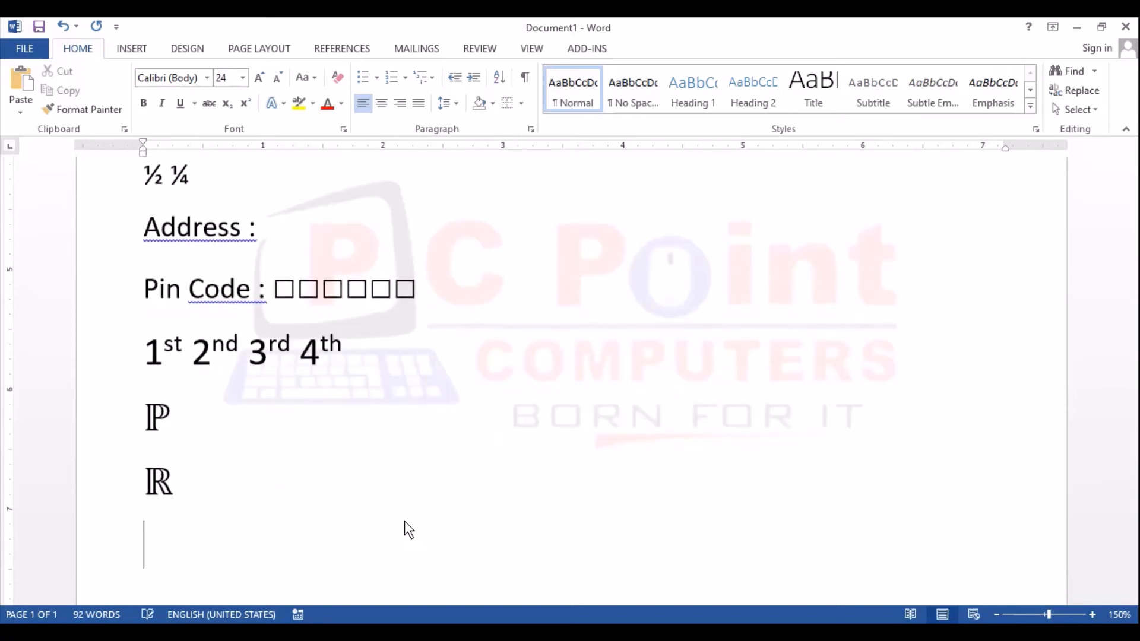
{"action": "type", "text": "\\doubler"}
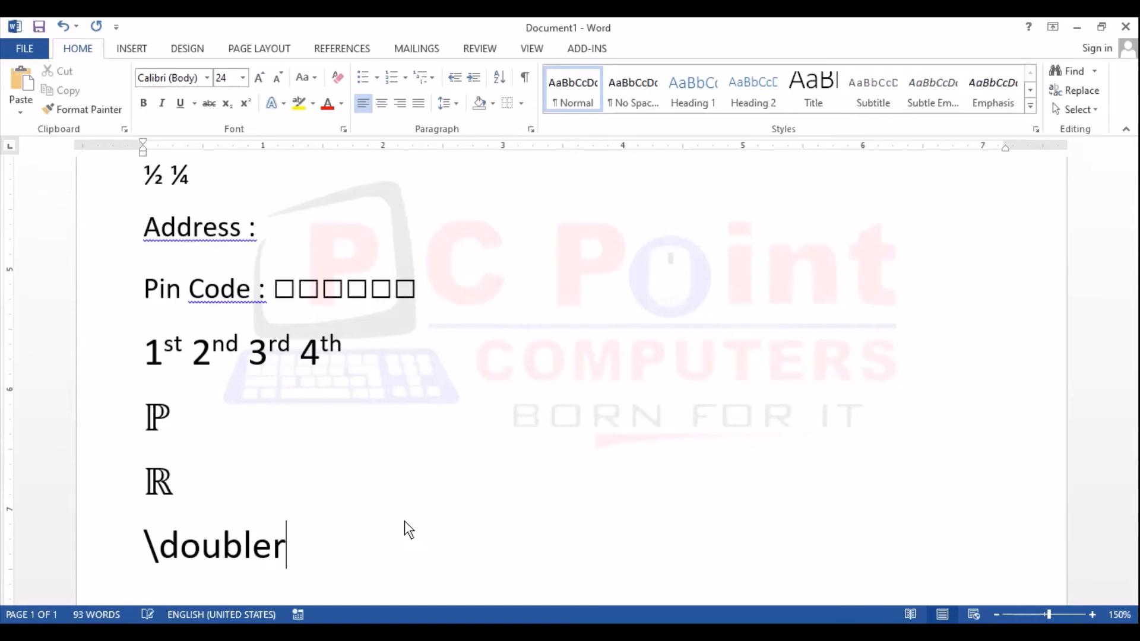
{"action": "key", "text": "Return"}
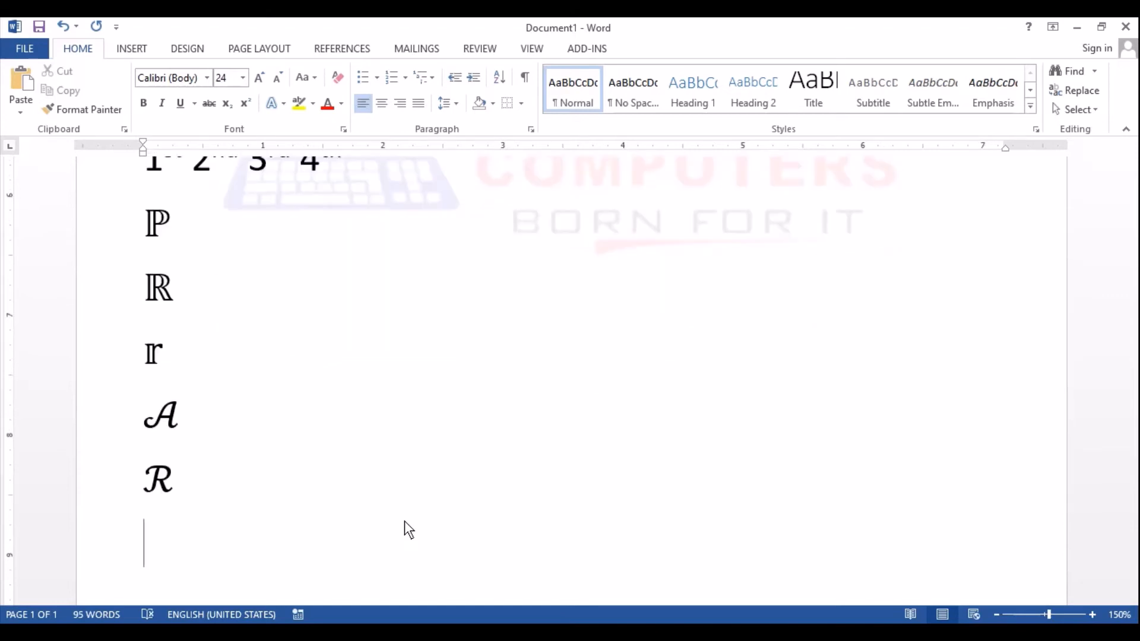
Step: Revert the script R to its code and change it to \scriptr to produce a lowercase script r
{"action": "key", "text": "ctrl+z"}
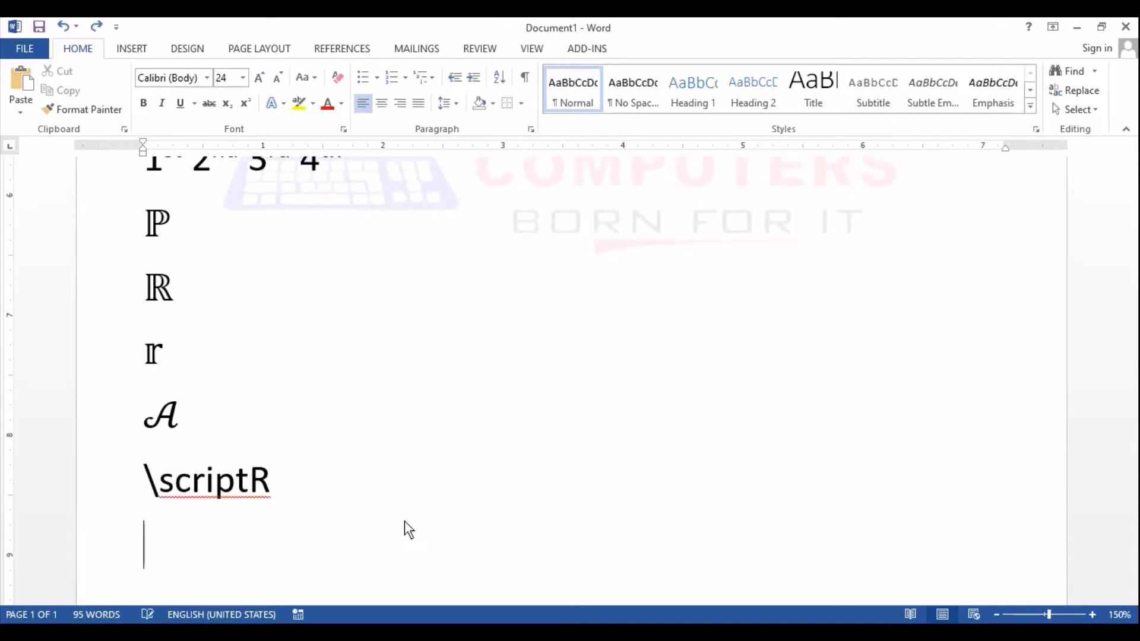
{"action": "key", "text": "BackSpace"}
{"action": "key", "text": "Return"}
{"action": "key", "text": "BackSpace"}
{"action": "key", "text": "BackSpace"}
{"action": "type", "text": "r"}
{"action": "key", "text": "Return"}
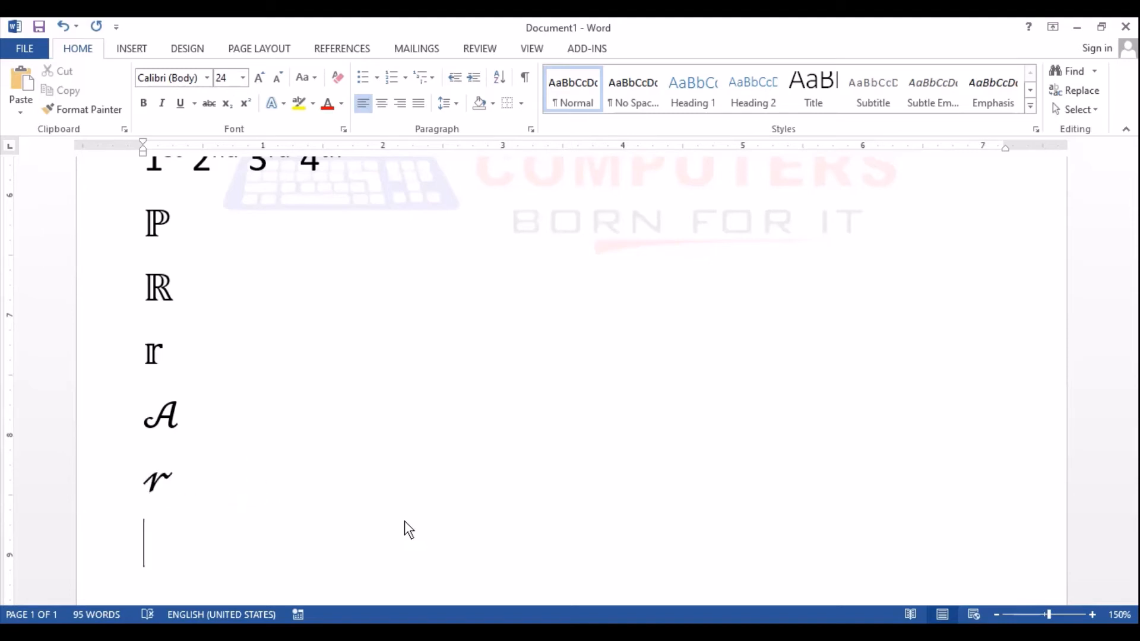
Step: Replace the script r below the script A with a script T using the automatic replacement for \scriptT
{"action": "key", "text": "BackSpace"}
{"action": "key", "text": "BackSpace"}
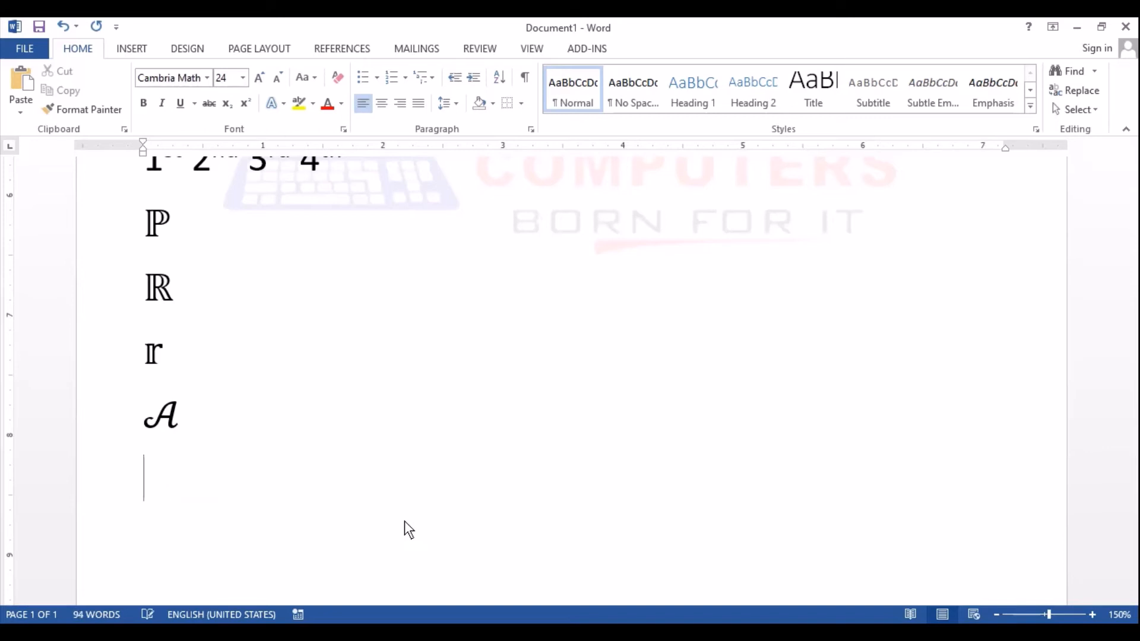
{"action": "type", "text": "\\scrip"}
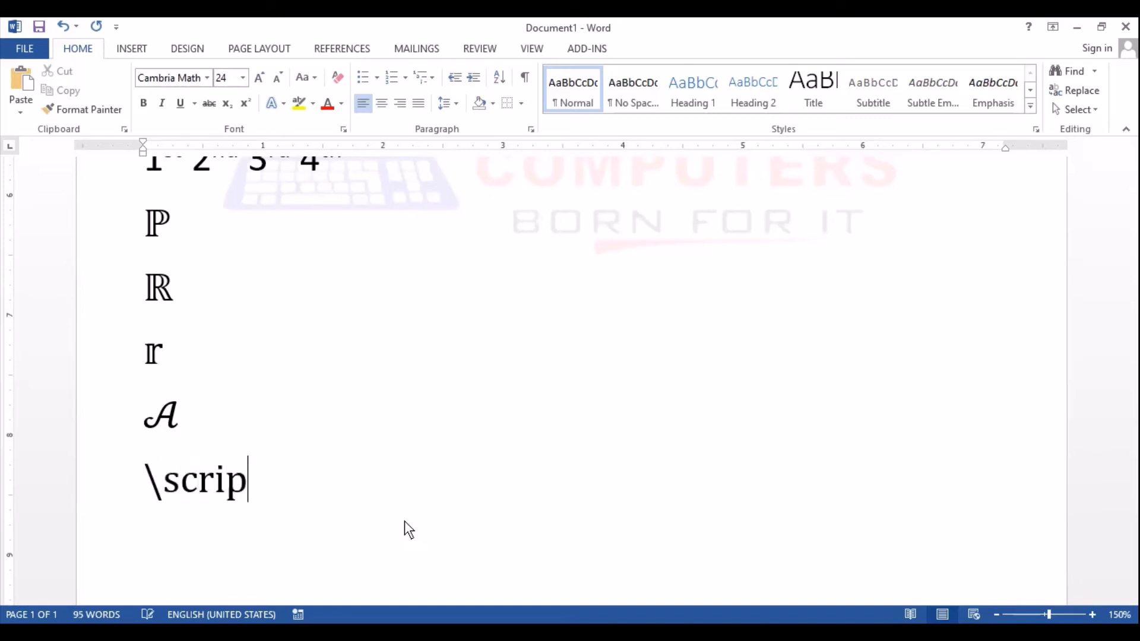
{"action": "type", "text": "tT"}
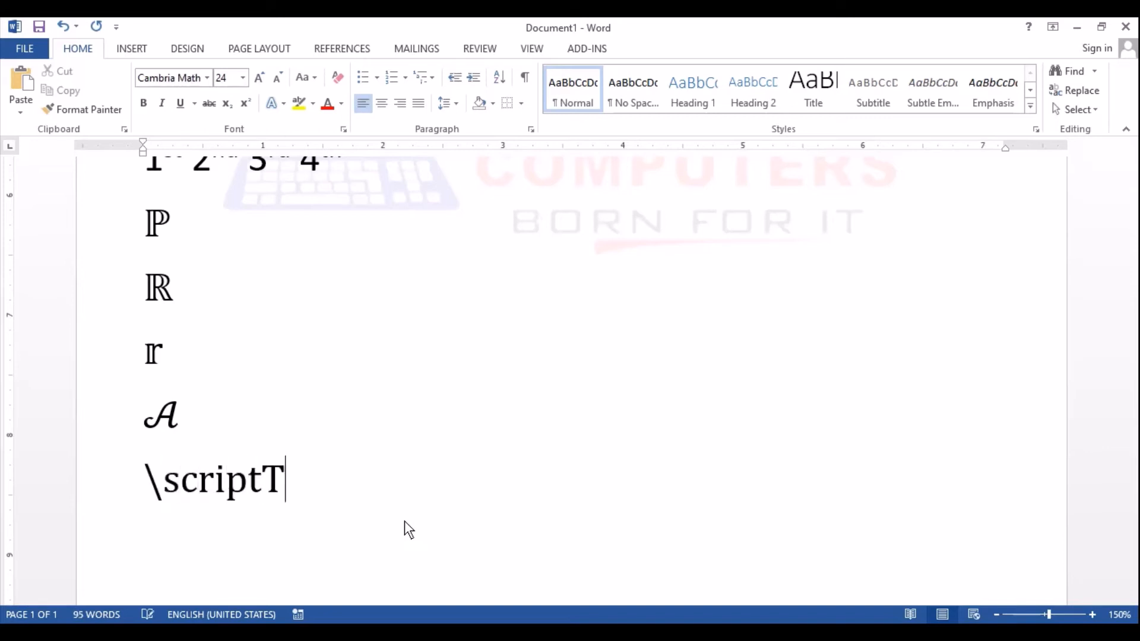
{"action": "key", "text": "Return"}
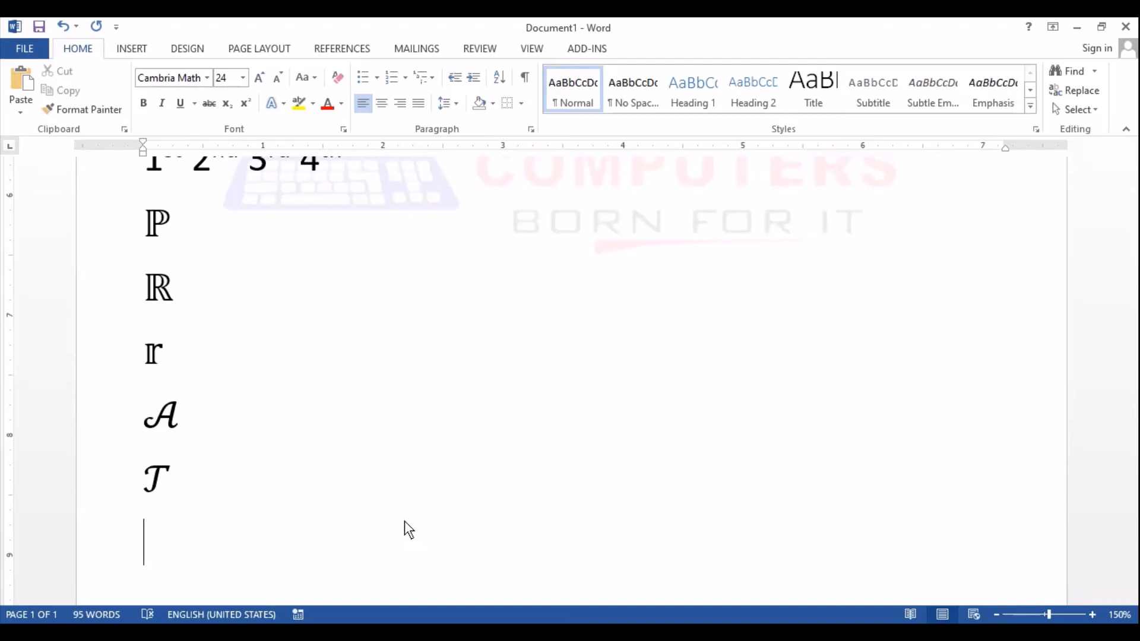
Step: Hide the whole paragraph beginning "You can also type a keyword" by applying the Hidden font effect
{"action": "key", "text": "Up"}
{"action": "key", "text": "Up"}
{"action": "key", "text": "Up"}
{"action": "key", "text": "Up"}
{"action": "key", "text": "Up"}
{"action": "key", "text": "Up"}
{"action": "key", "text": "Up"}
{"action": "key", "text": "Up"}
{"action": "key", "text": "Up"}
{"action": "key", "text": "Up"}
{"action": "key", "text": "Up"}
{"action": "key", "text": "Up"}
{"action": "key", "text": "Up"}
{"action": "key", "text": "Up"}
{"action": "key", "text": "Up"}
{"action": "key", "text": "Up"}
{"action": "key", "text": "Up"}
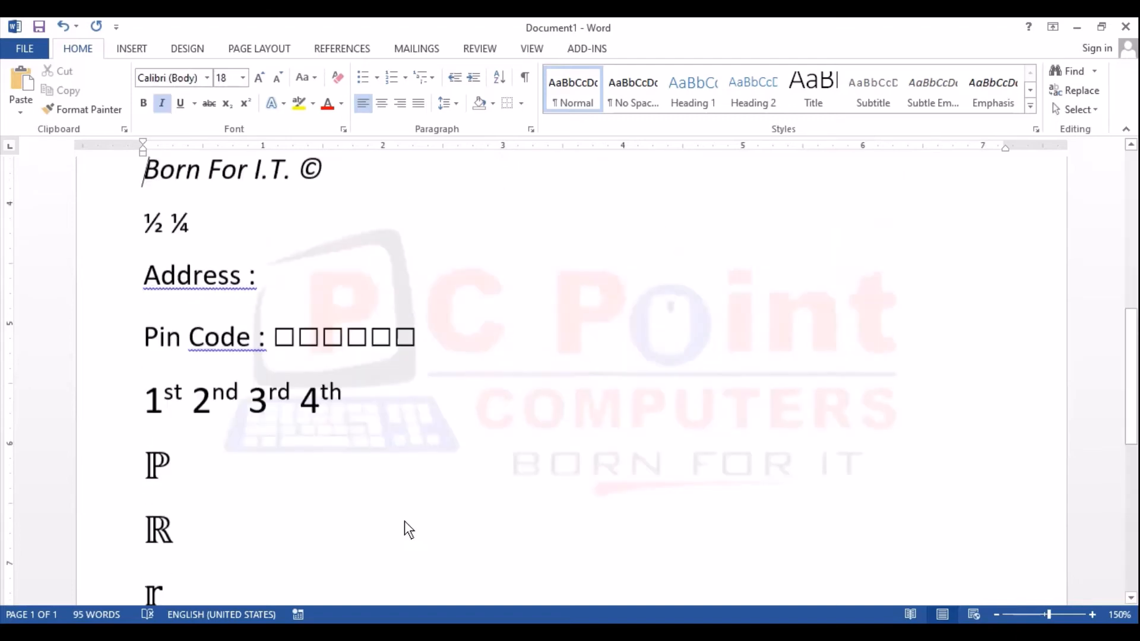
{"action": "key", "text": "Down"}
{"action": "key", "text": "Down"}
{"action": "key", "text": "Down"}
{"action": "key", "text": "Down"}
{"action": "key", "text": "Down"}
{"action": "key", "text": "Down"}
{"action": "key", "text": "Down"}
{"action": "key", "text": "Down"}
{"action": "key", "text": "Down"}
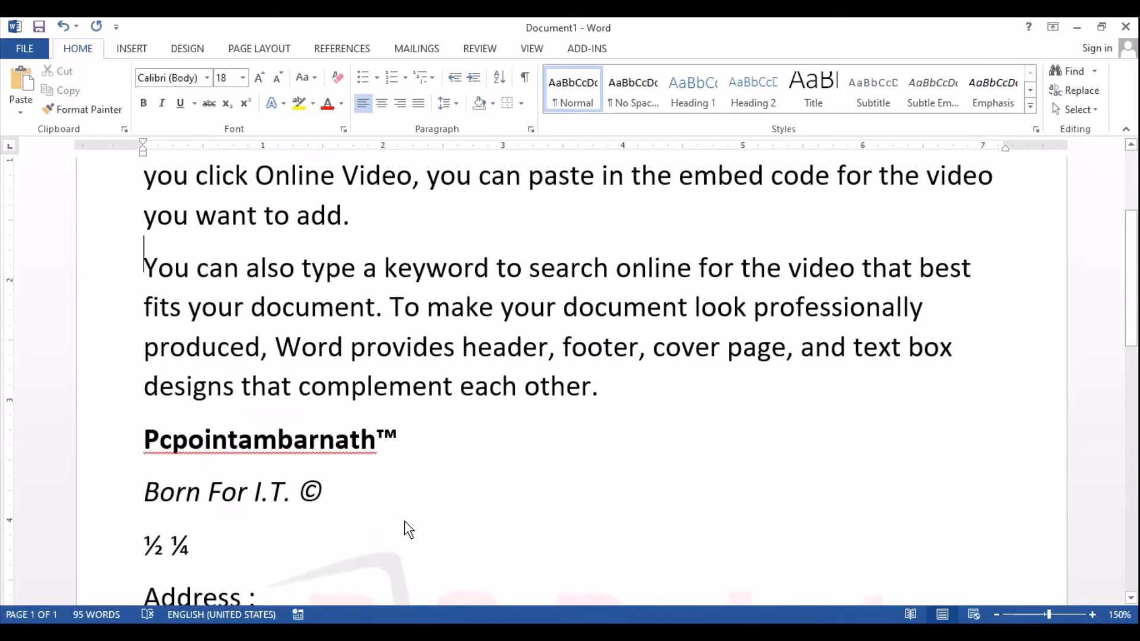
{"action": "key", "text": "Down"}
{"action": "key", "text": "Down"}
{"action": "key", "text": "Down"}
{"action": "key", "text": "Down"}
{"action": "key", "text": "Down"}
{"action": "key", "text": "Down"}
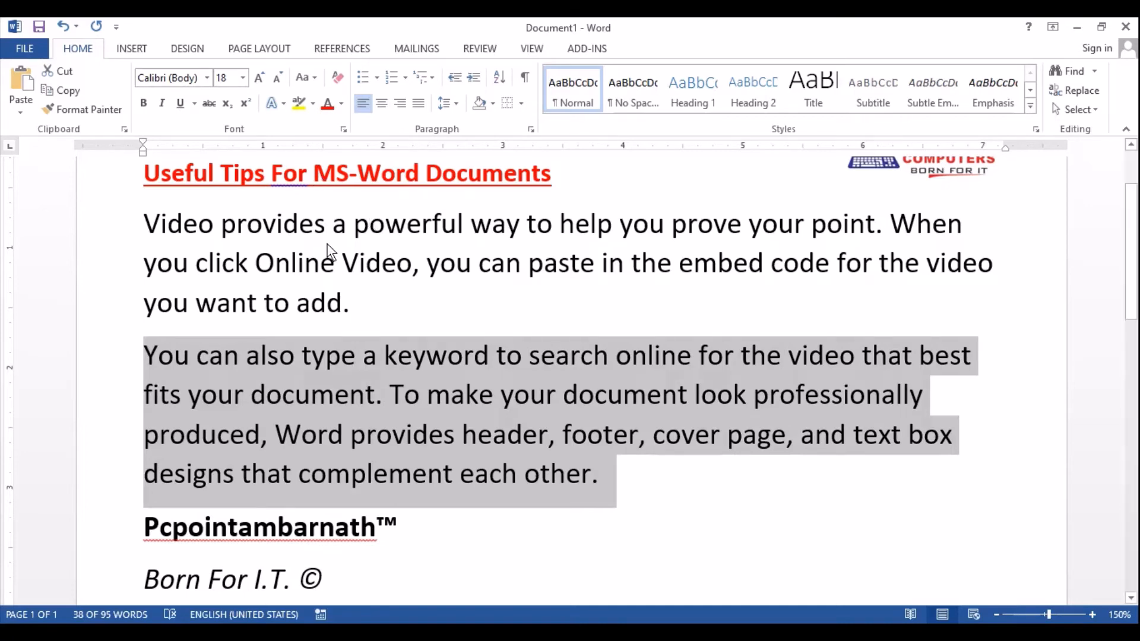
{"action": "left_click", "coordinate": [189, 393]}
{"action": "left_click_drag", "start_coordinate": [109, 361], "coordinate": [110, 468]}
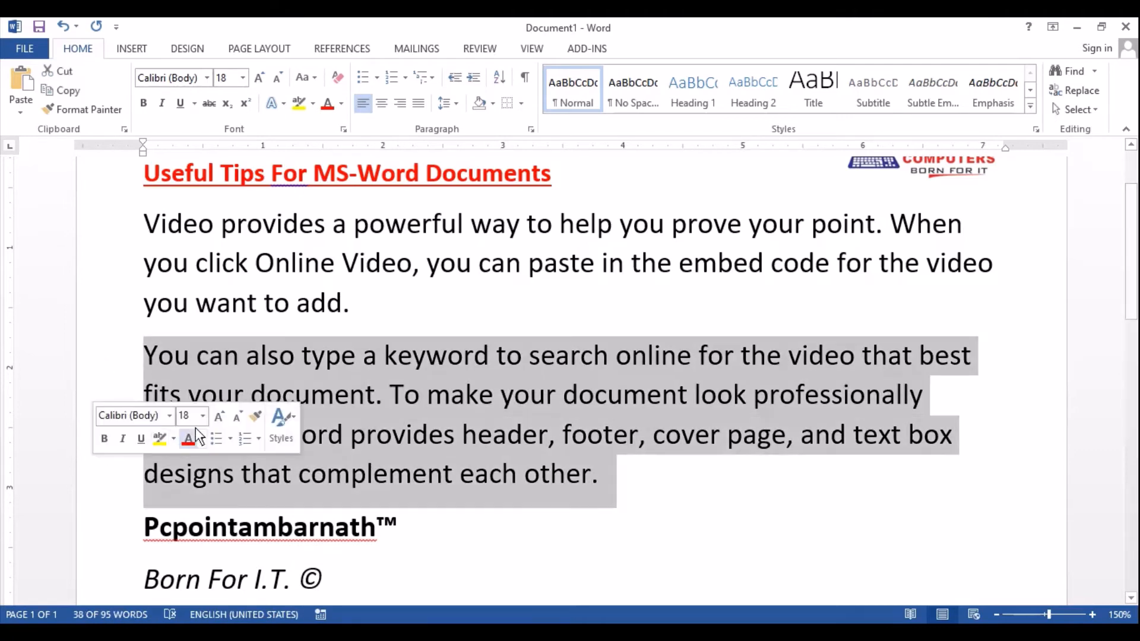
{"action": "left_click", "coordinate": [531, 130]}
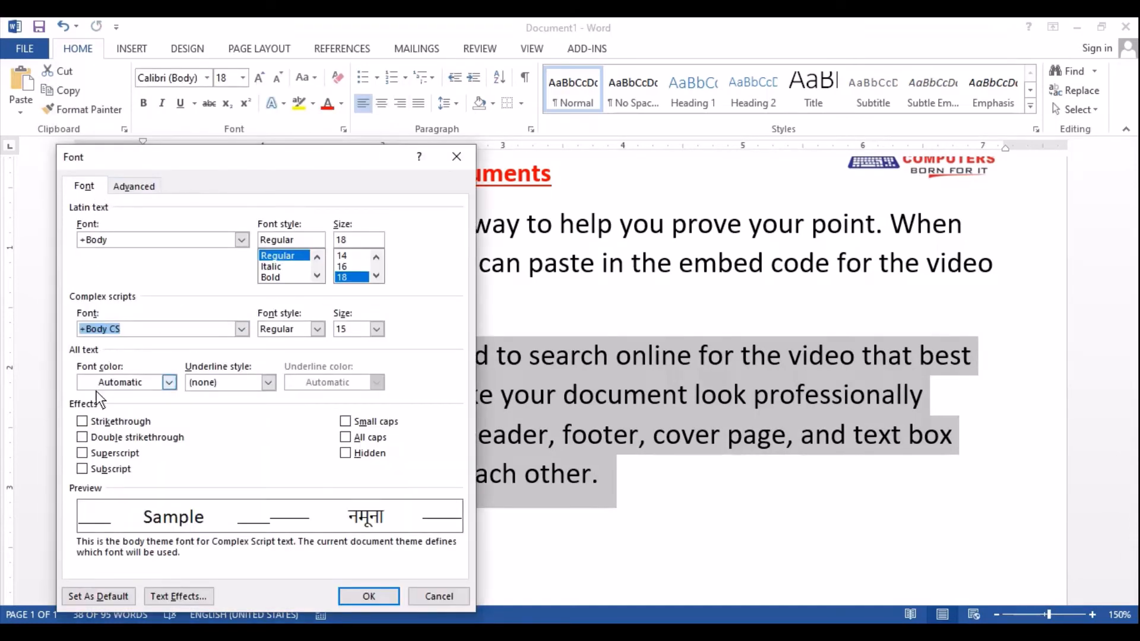
{"action": "left_click", "coordinate": [345, 454]}
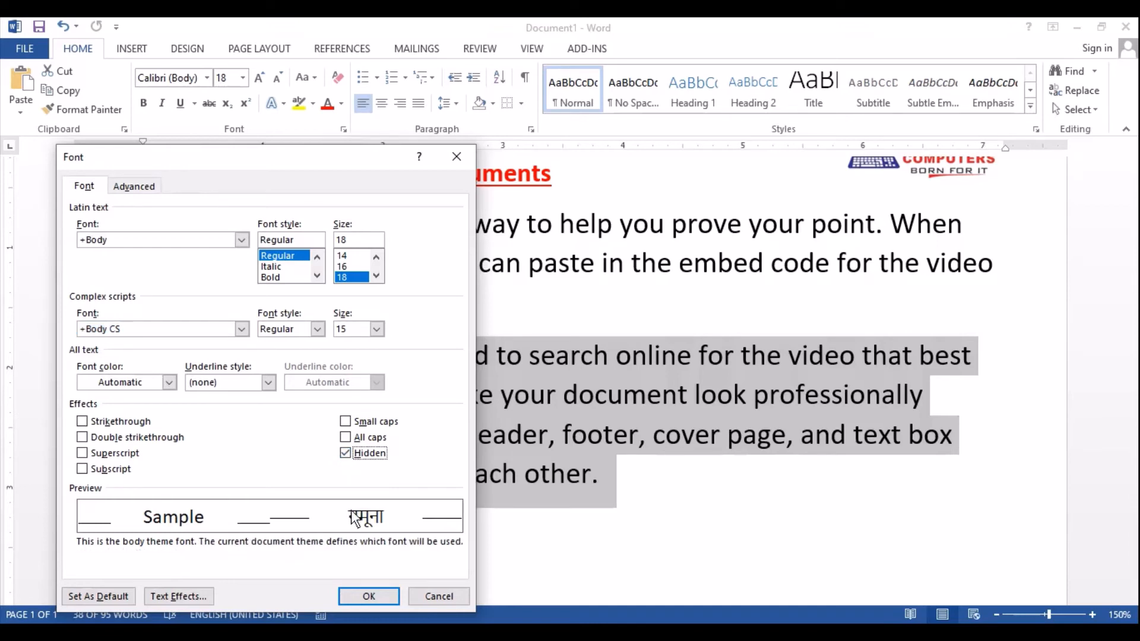
{"action": "left_click", "coordinate": [364, 596]}
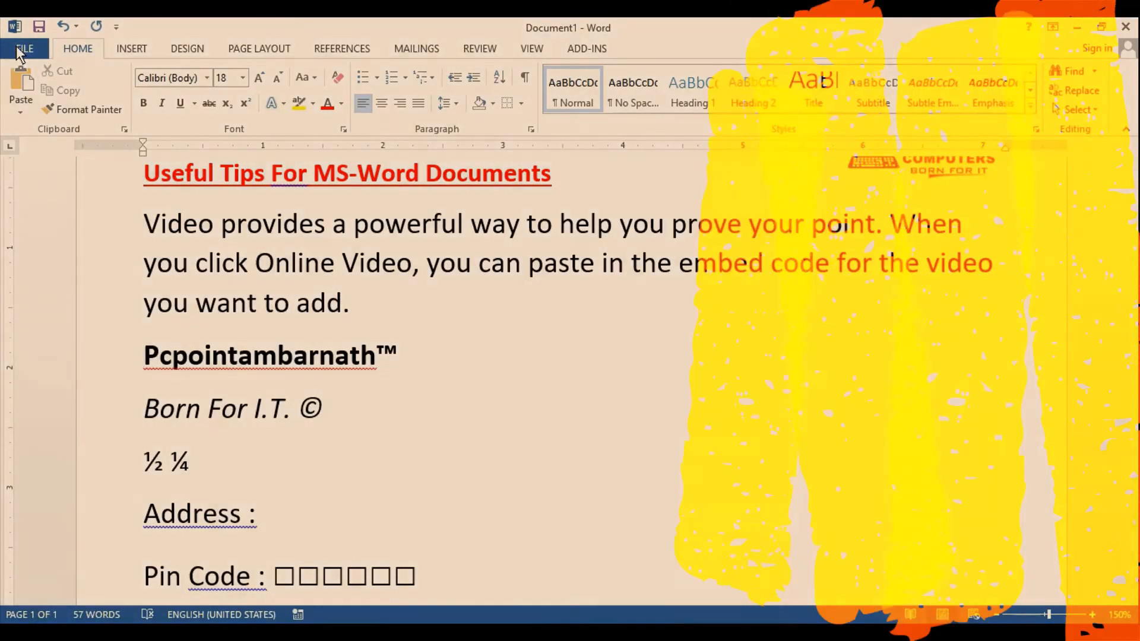
Step: Check in the print preview how the document prints with the paragraph hidden, and return to the document
{"action": "left_click", "coordinate": [22, 49]}
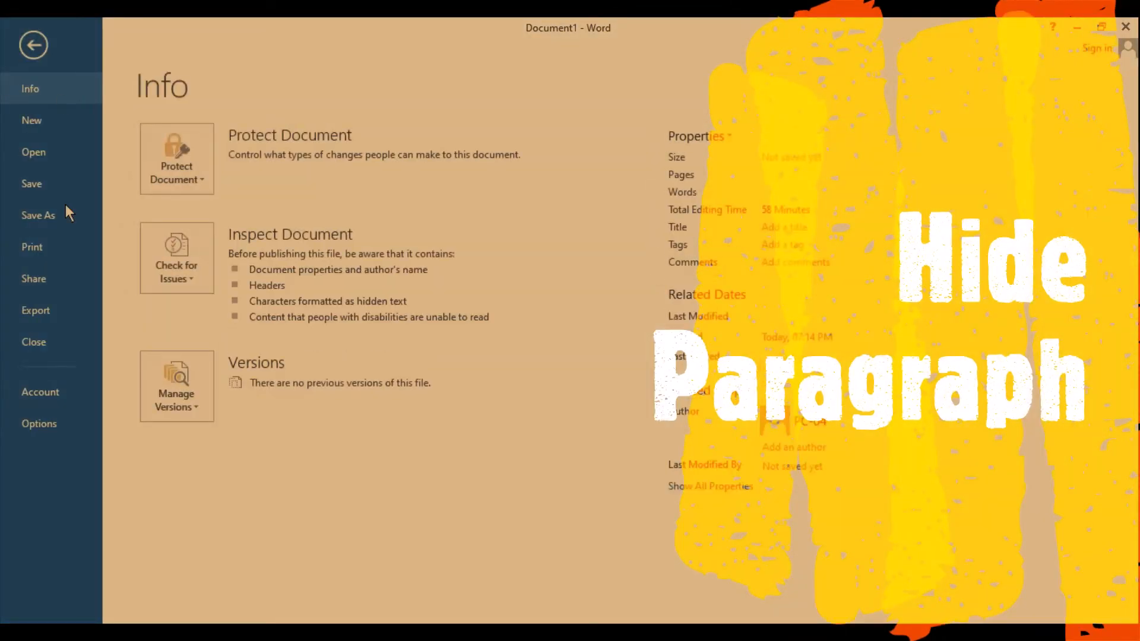
{"action": "left_click", "coordinate": [49, 250]}
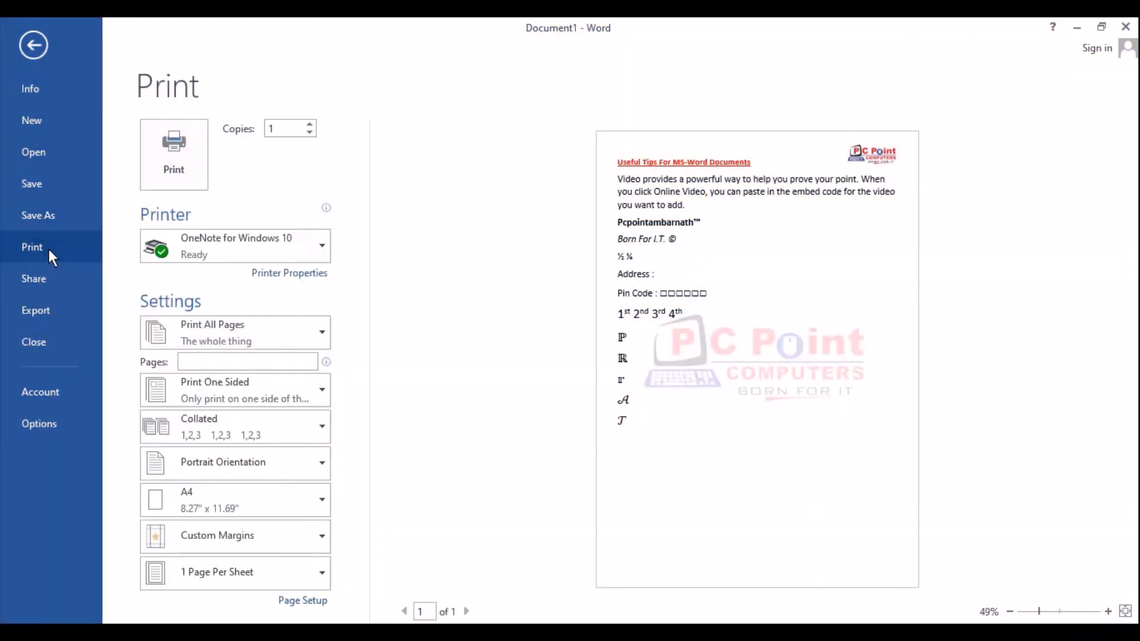
{"action": "key", "text": "Escape"}
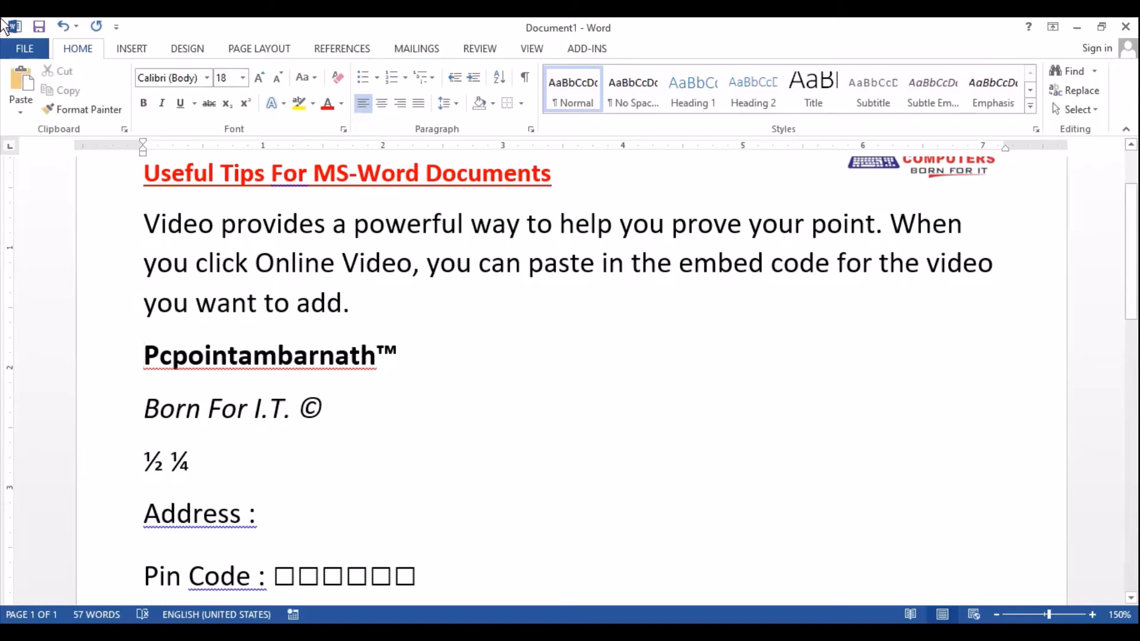
{"action": "left_click", "coordinate": [8, 45]}
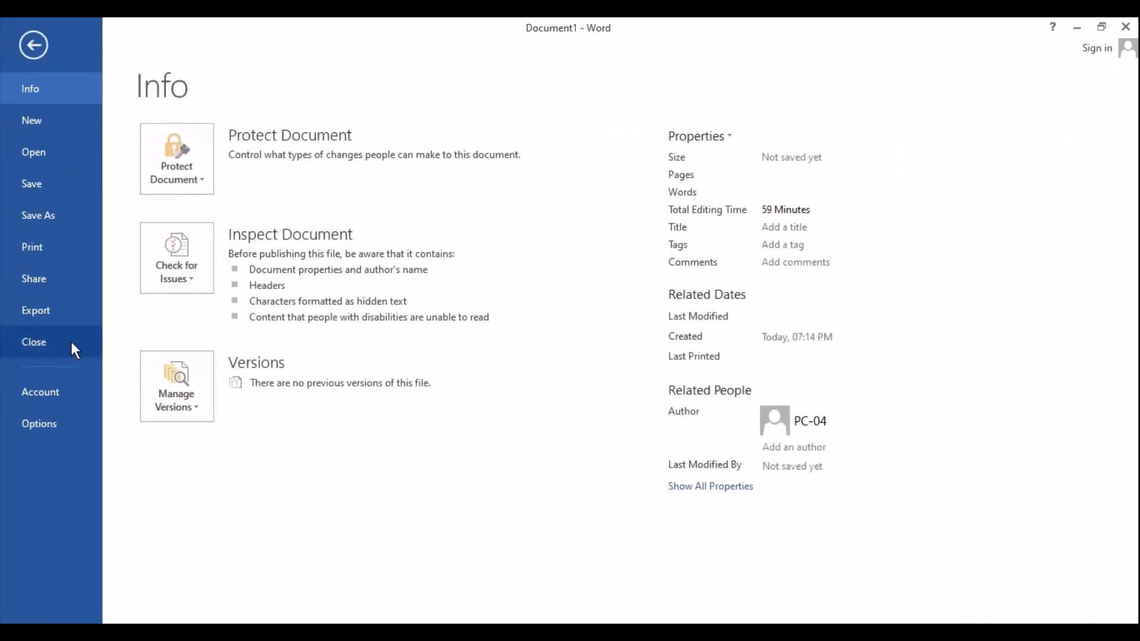
{"action": "left_click", "coordinate": [45, 426]}
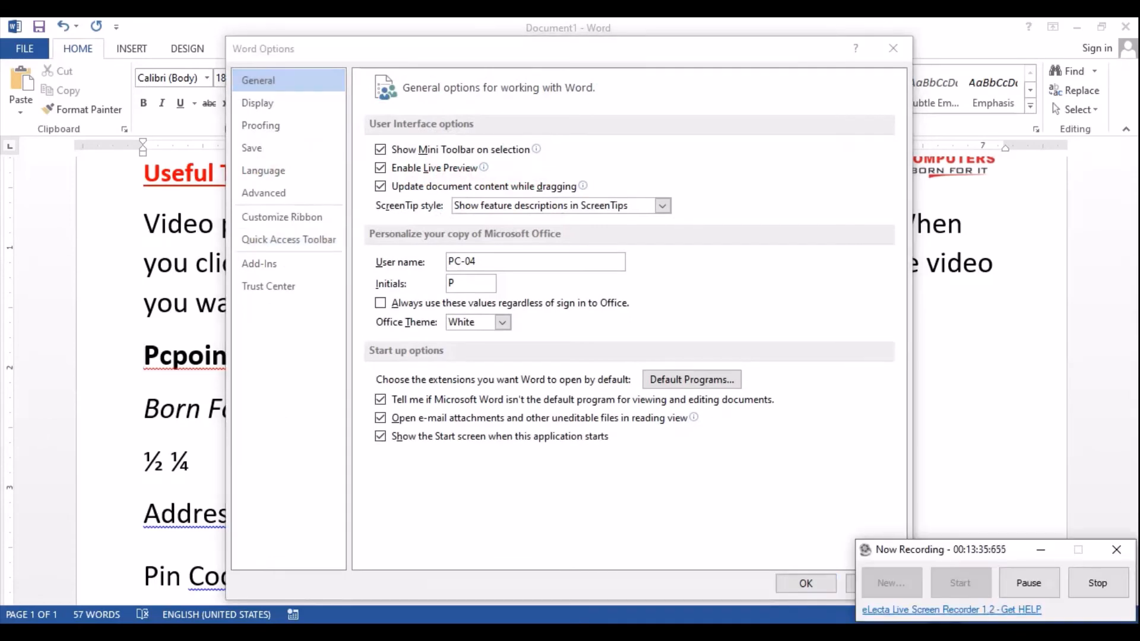
{"action": "left_click", "coordinate": [1020, 585]}
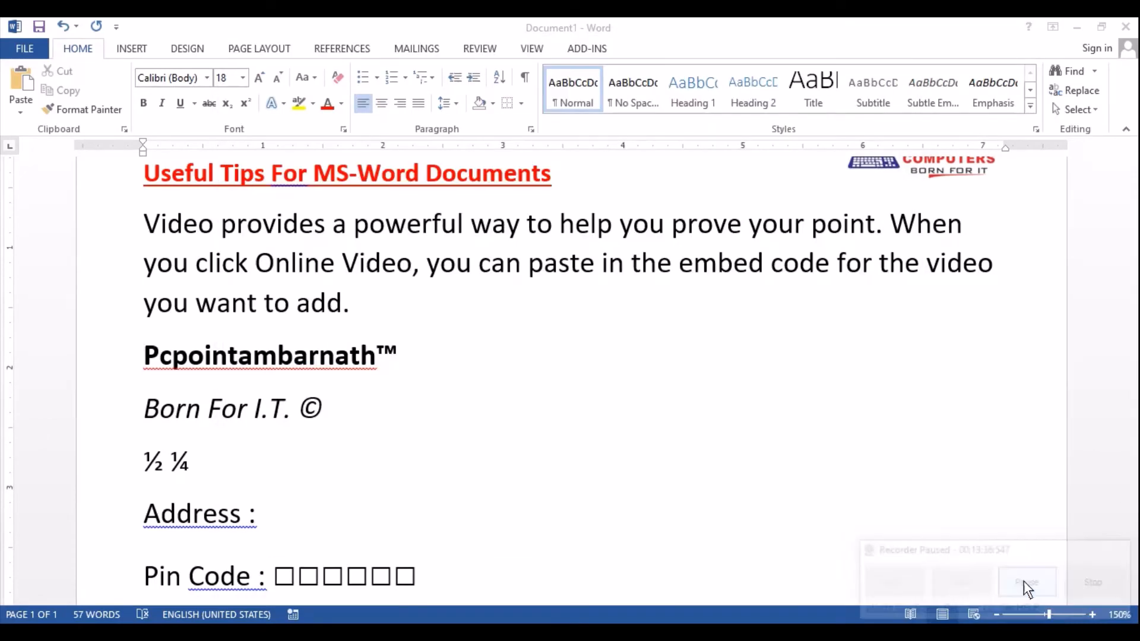
Step: Set the Word display options to always show hidden text on the screen
{"action": "left_click", "coordinate": [15, 49]}
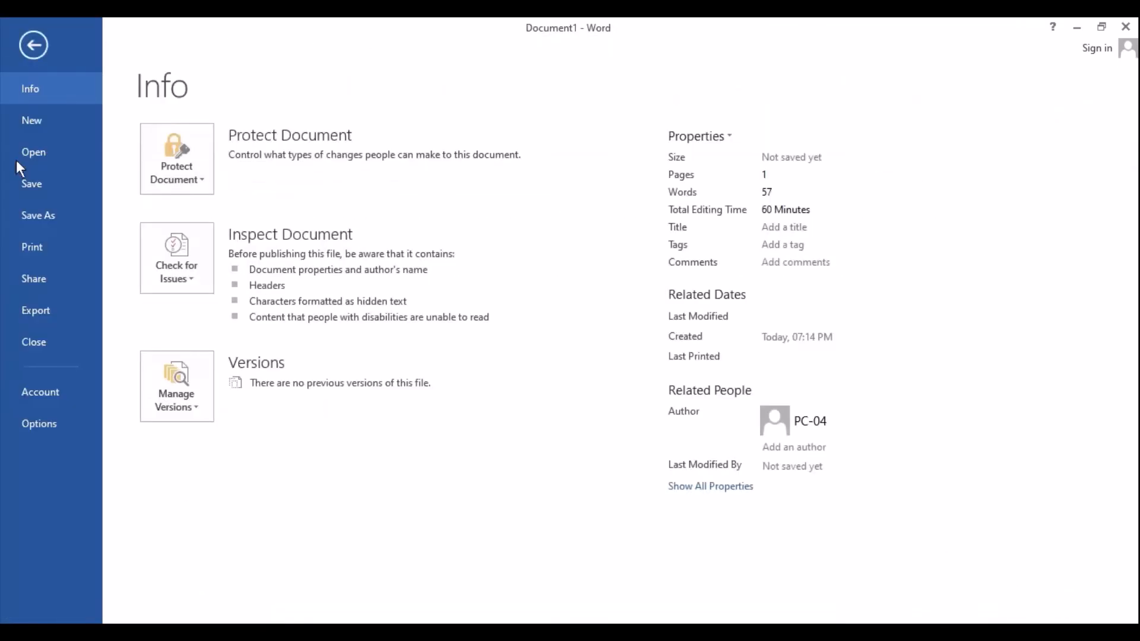
{"action": "left_click", "coordinate": [54, 424]}
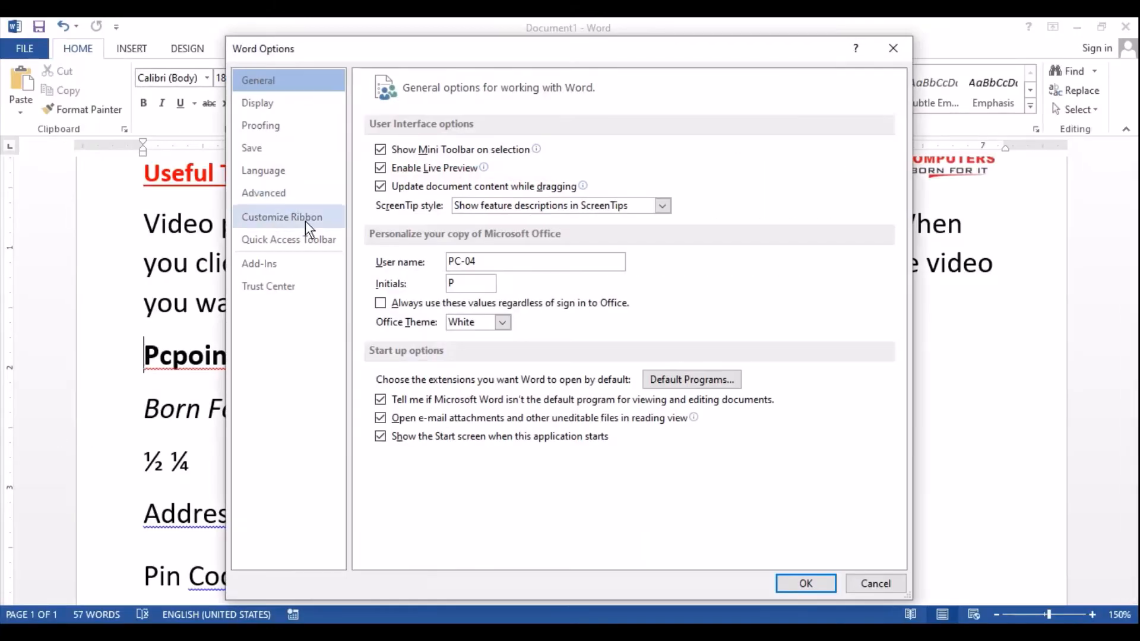
{"action": "left_click", "coordinate": [262, 103]}
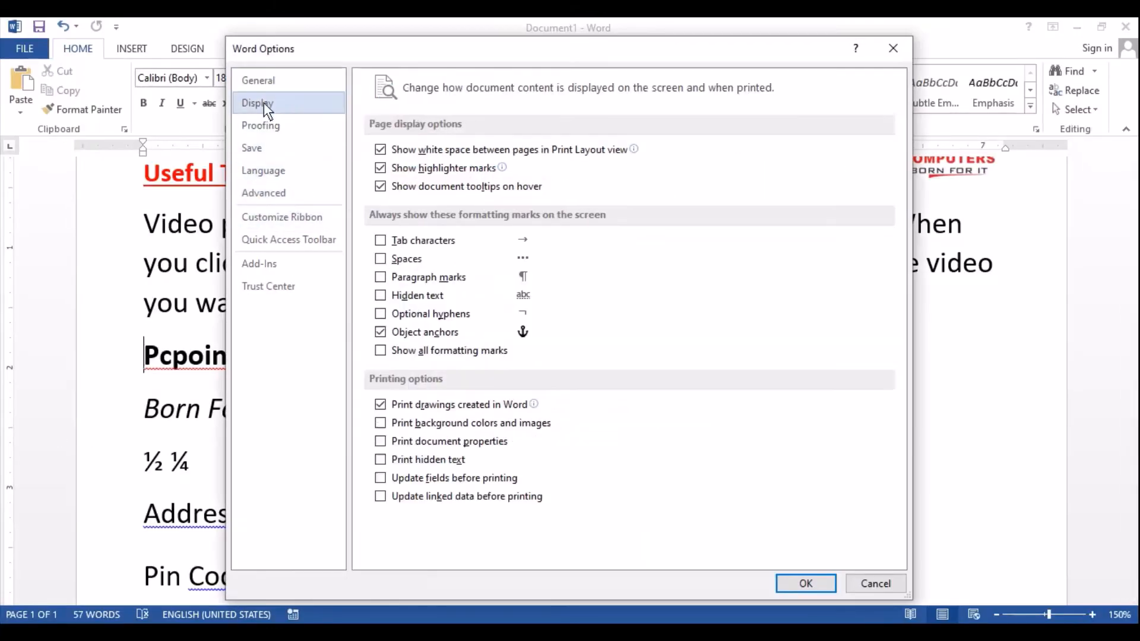
{"action": "left_click", "coordinate": [384, 296]}
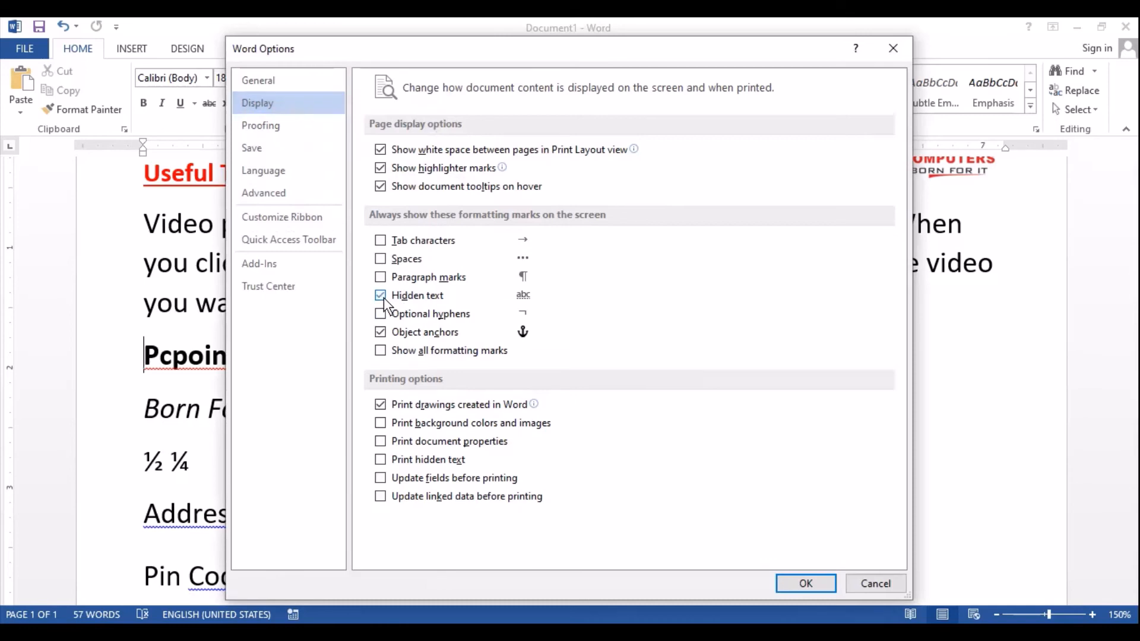
{"action": "left_click", "coordinate": [806, 583]}
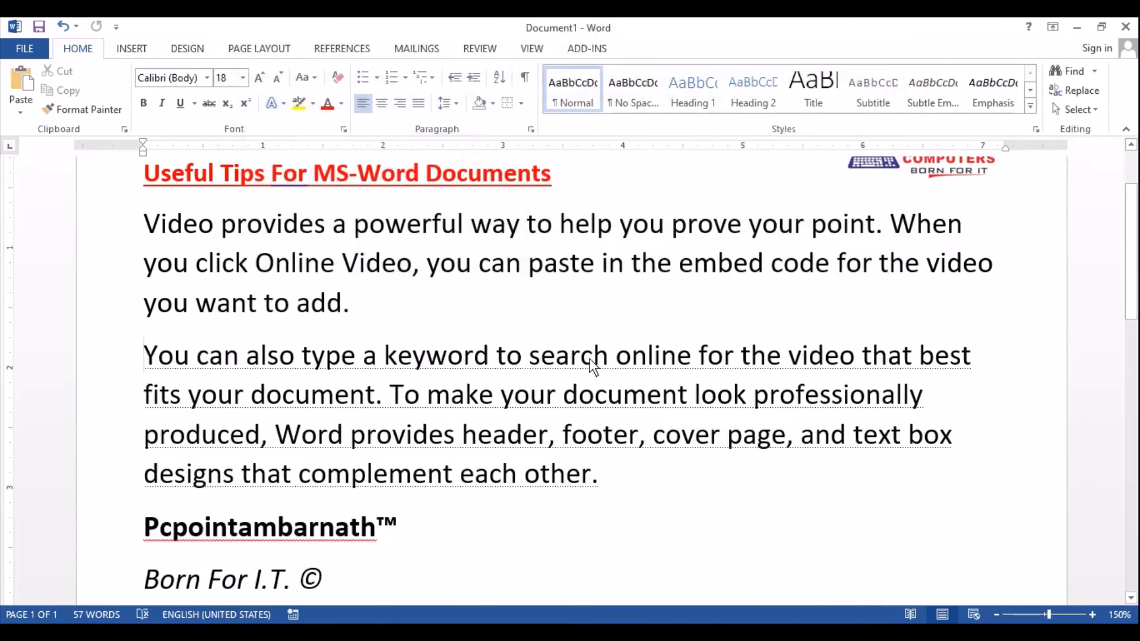